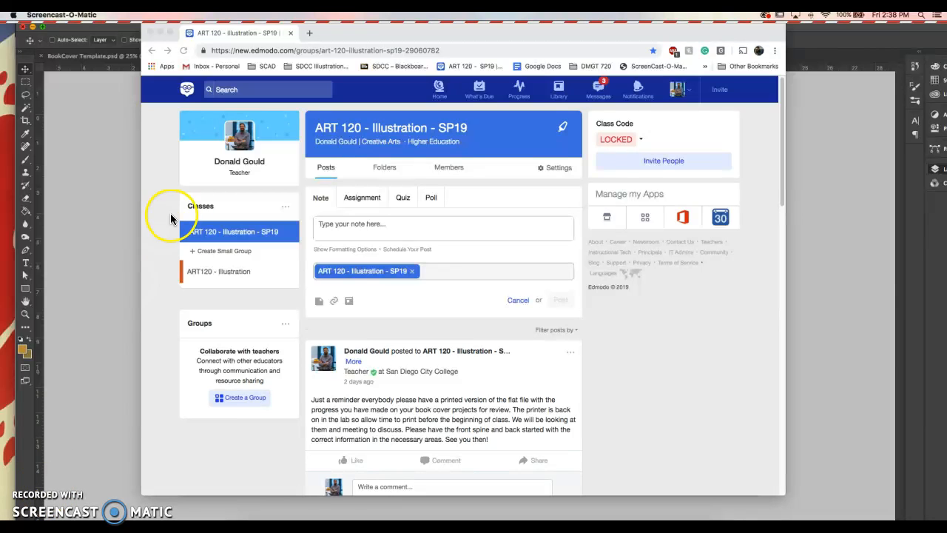
# Step: Download ART120_BookCover_Mock.zip from Edmodo's Book Cover Redesign folder and view it in Finder
pyautogui.click(384, 169)
pyautogui.click(384, 169)
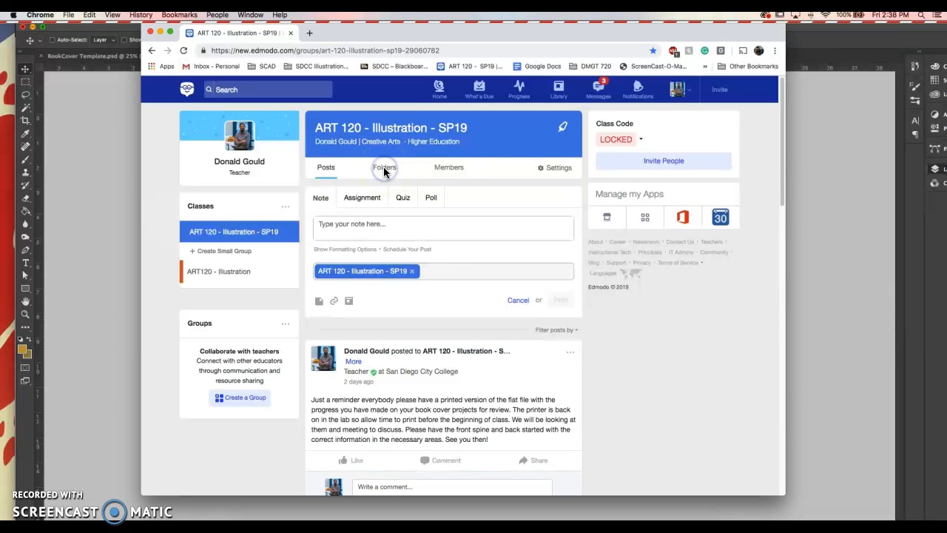
pyautogui.click(376, 266)
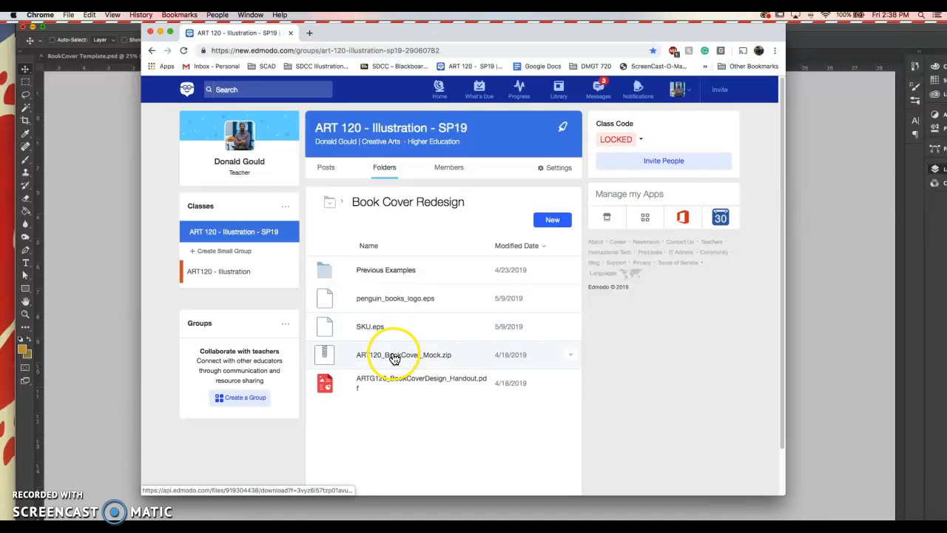
pyautogui.click(394, 358)
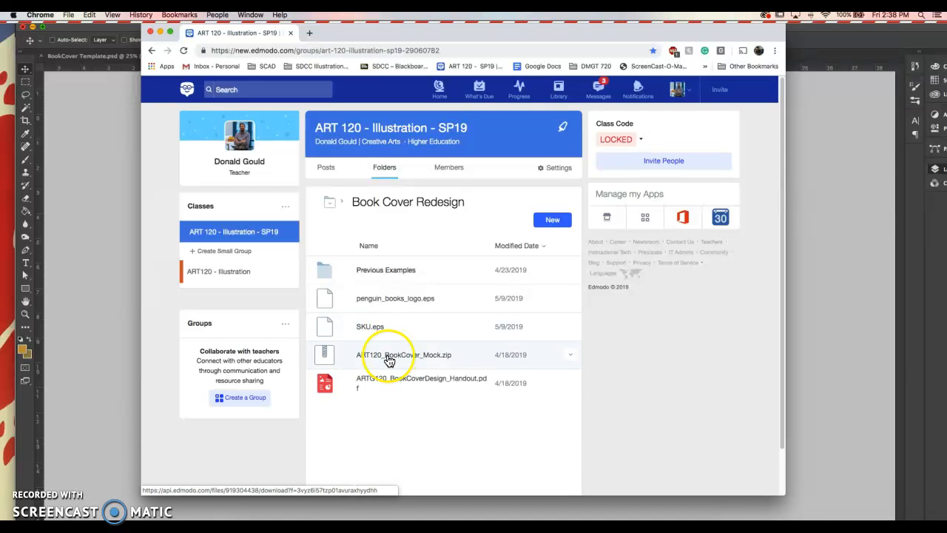
pyautogui.click(248, 518)
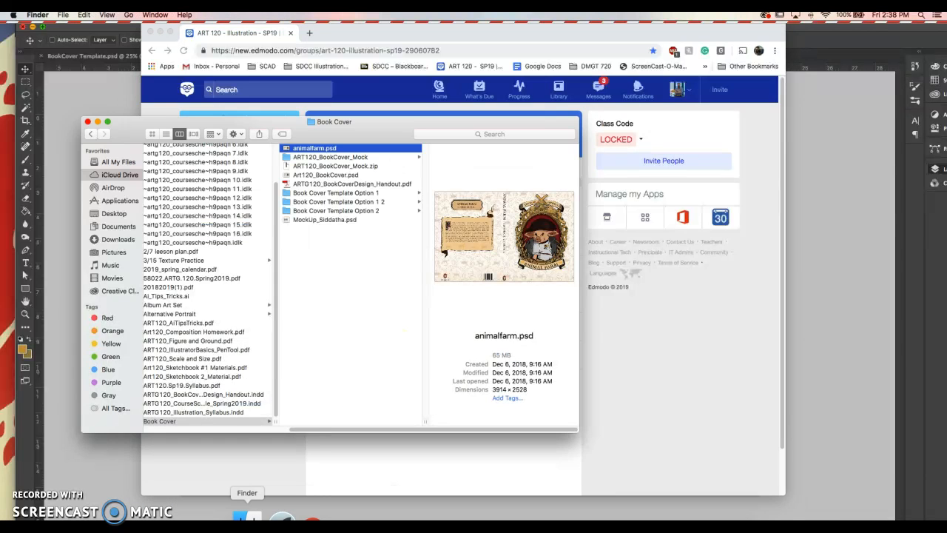
# Step: Quick Look BookCover Template.psd and MockUp_BookCover.psd in the ART120_BookCover_Mock folder
pyautogui.click(348, 157)
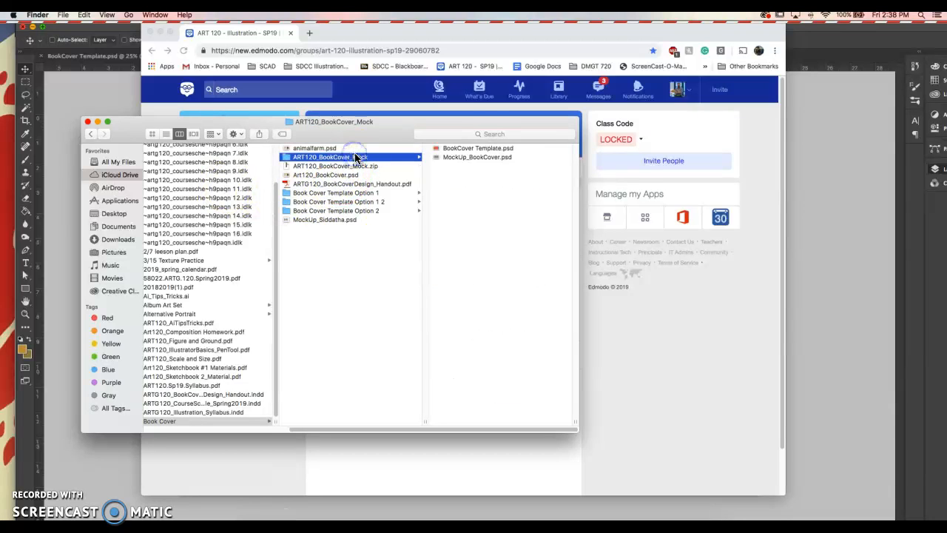
pyautogui.click(464, 150)
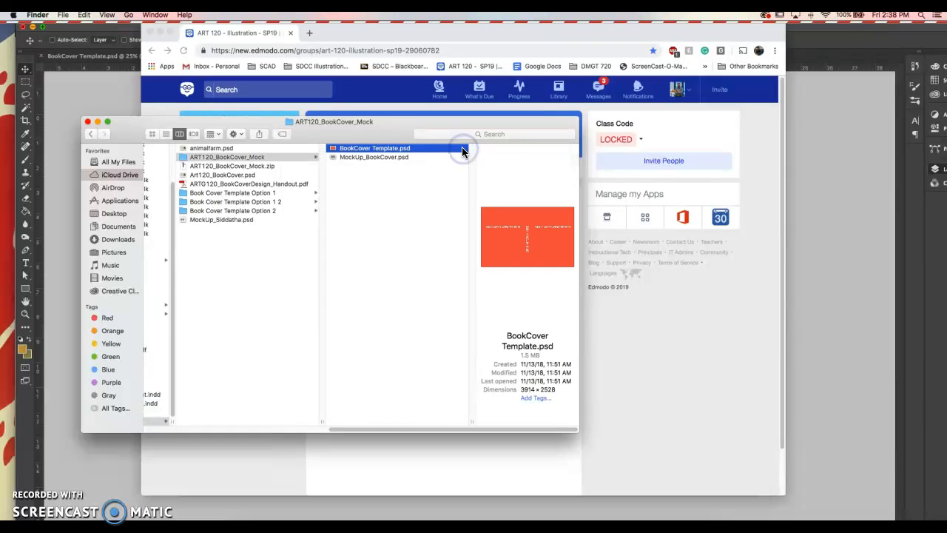
pyautogui.press('space')
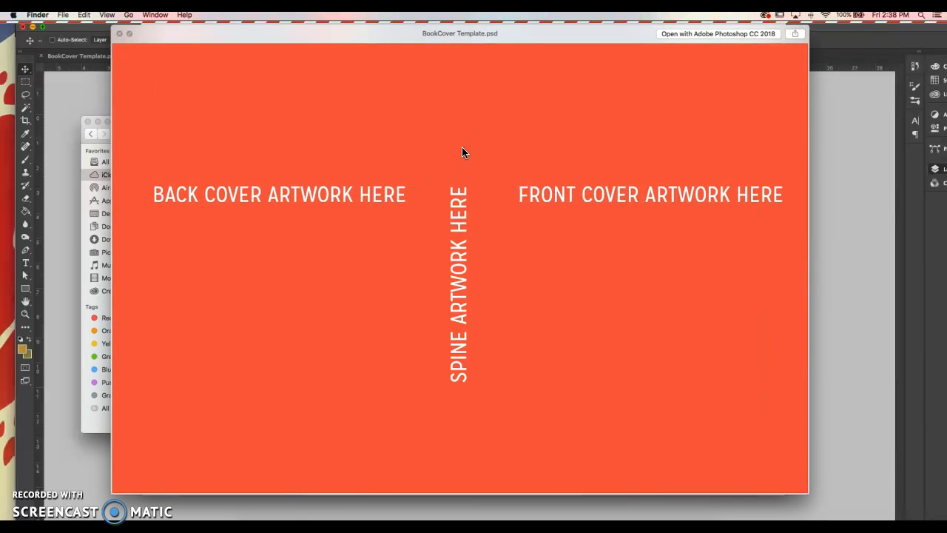
pyautogui.press('Down')
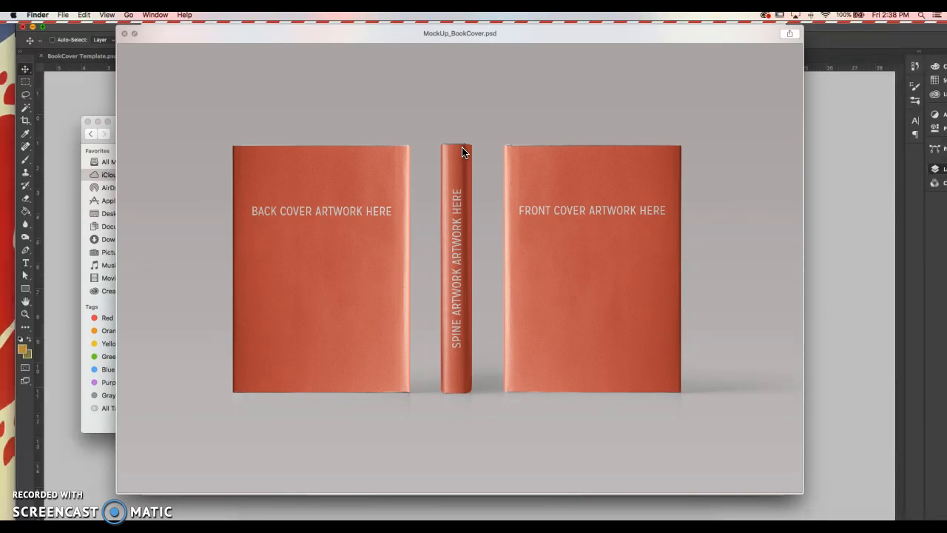
pyautogui.press('space')
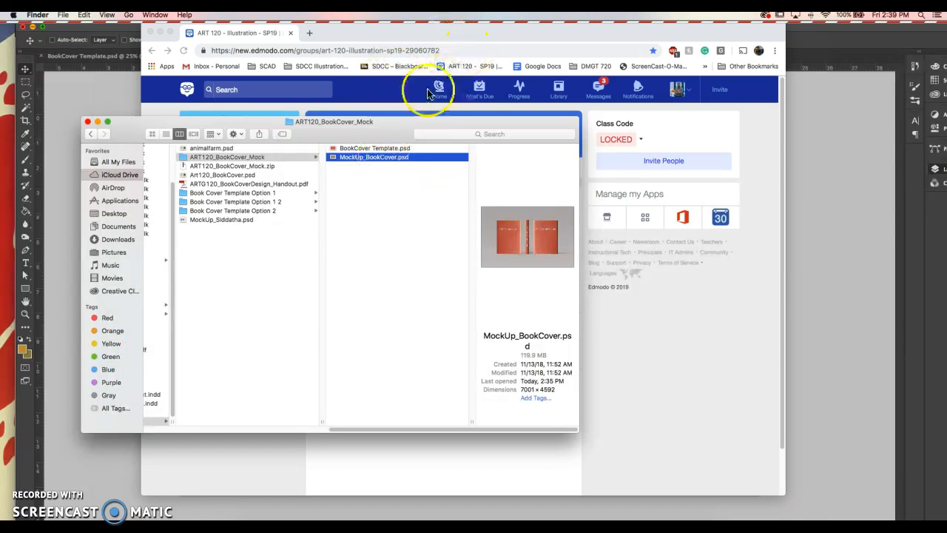
# Step: Bring Photoshop forward on the BookCover Template document
pyautogui.click(415, 111)
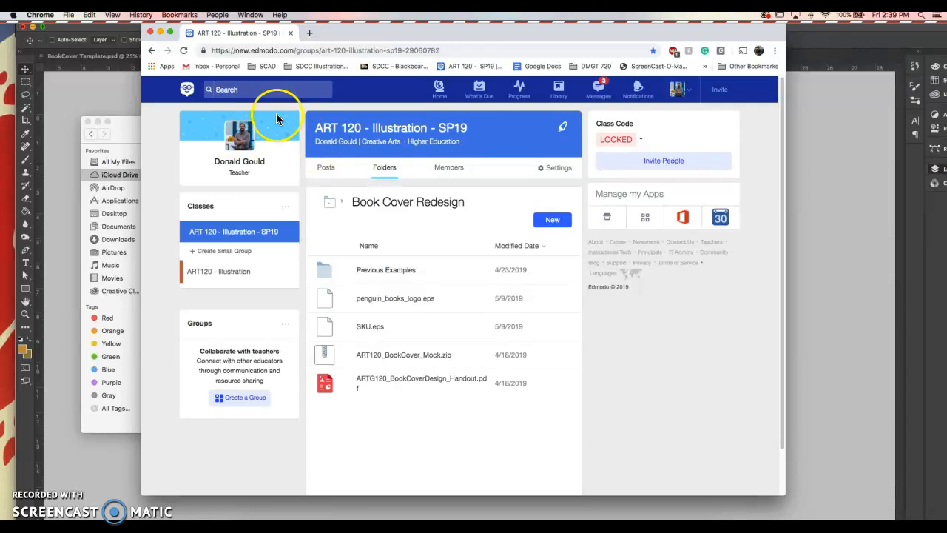
pyautogui.click(103, 92)
pyautogui.click(178, 57)
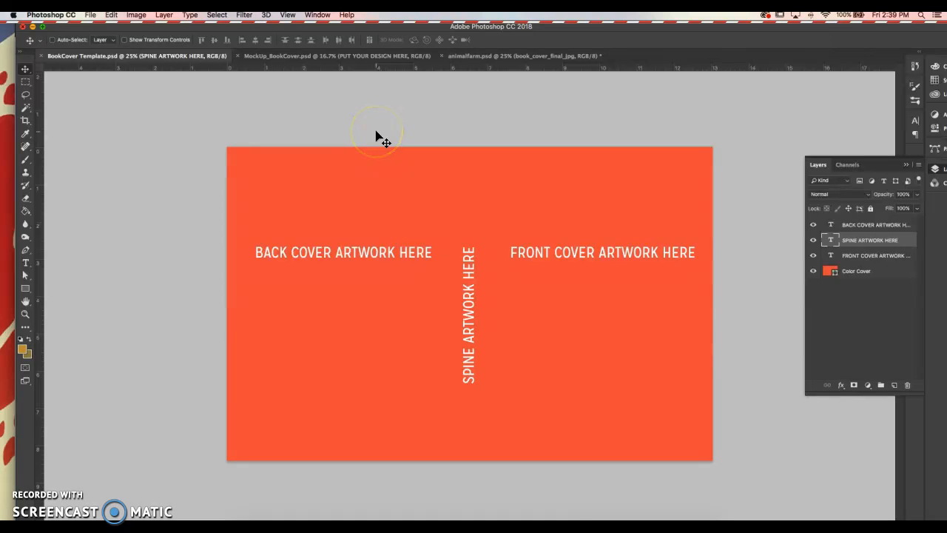
# Step: Show the spine guides on BookCover Template with Cmd+; and check them under View > Show
pyautogui.press('super+;')
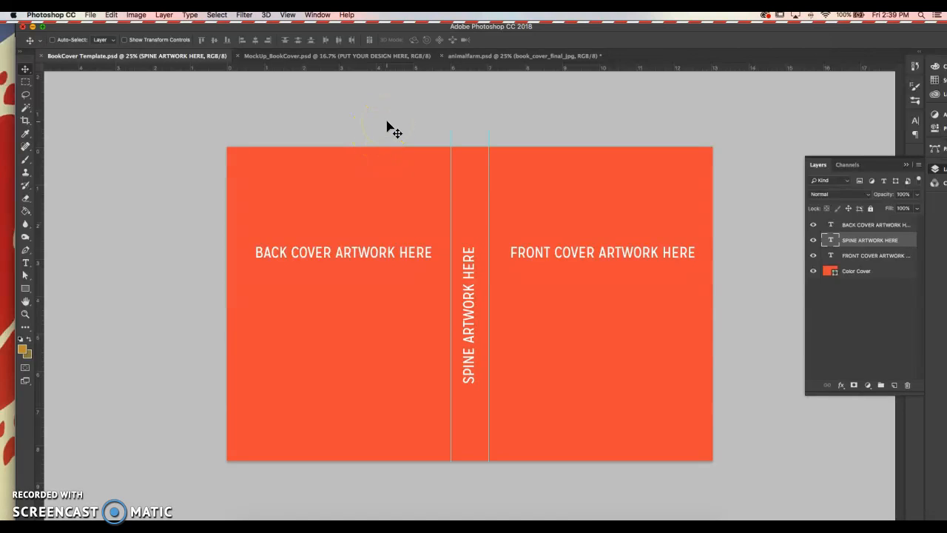
pyautogui.click(287, 15)
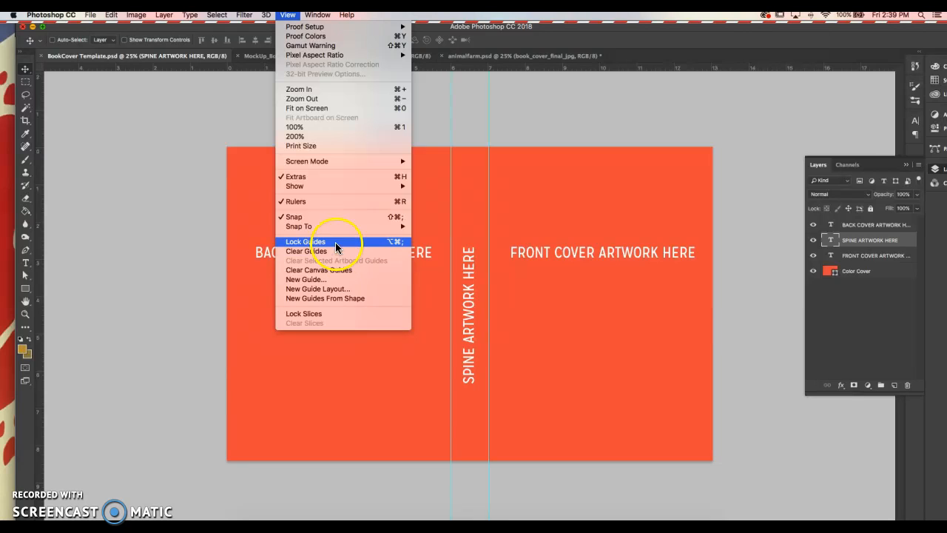
pyautogui.moveTo(329, 185)
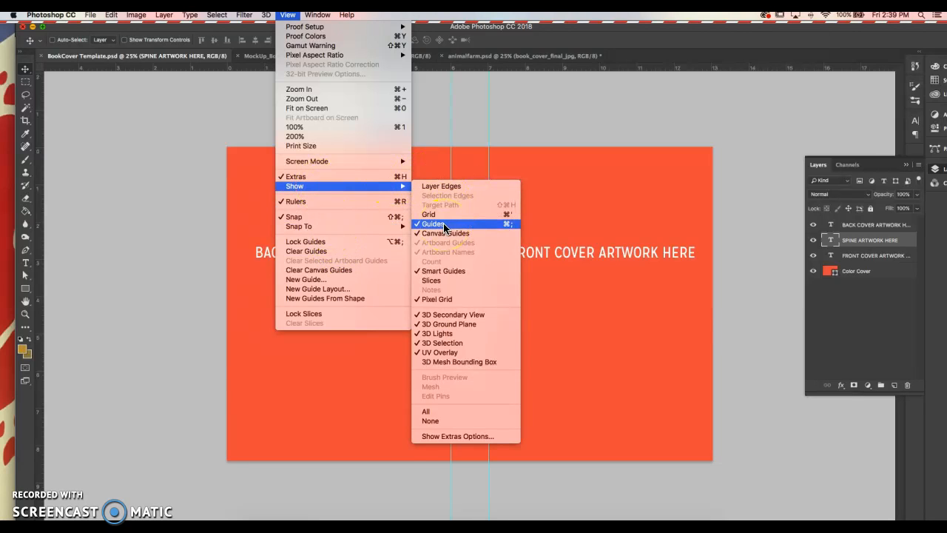
pyautogui.click(483, 123)
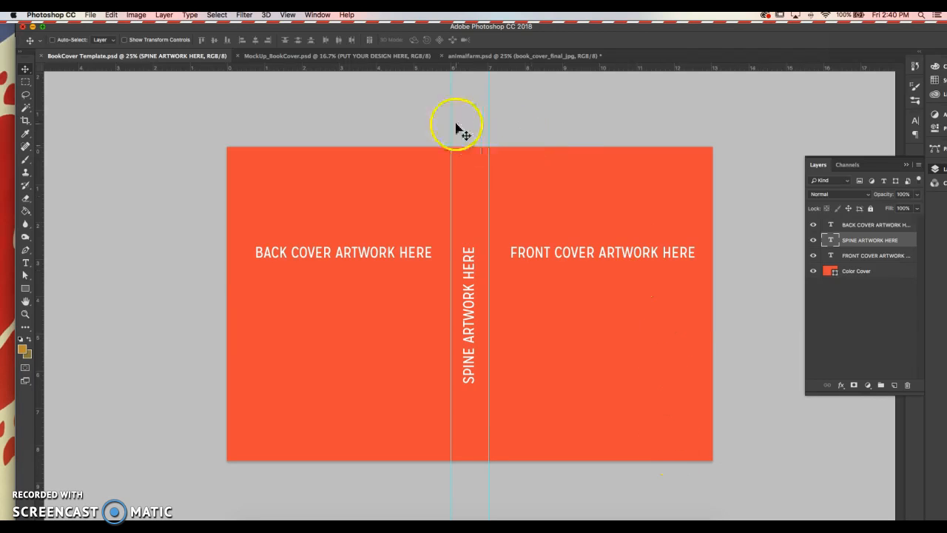
# Step: Switch to animalfarm.psd and display its spine guides with Cmd+;
pyautogui.click(504, 56)
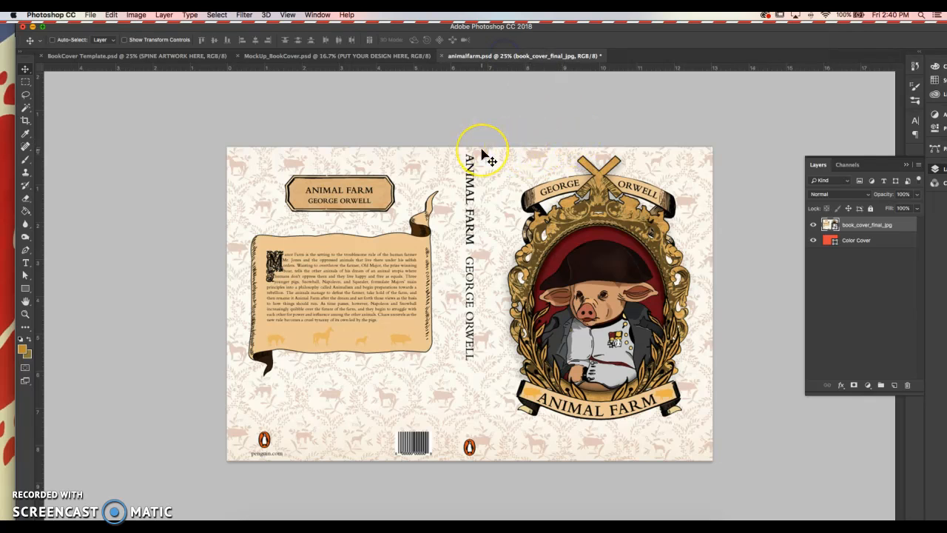
pyautogui.press('super+semicolon')
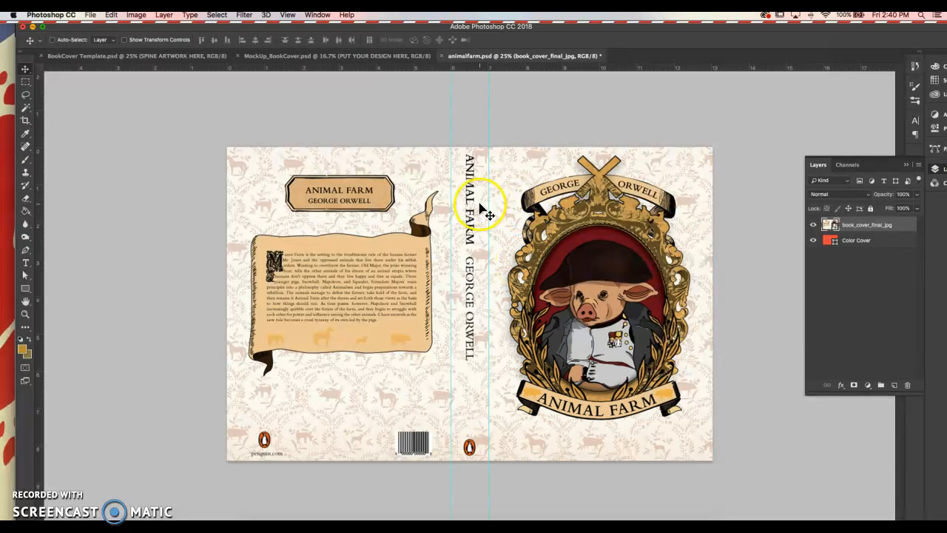
# Step: Switch to MockUp_BookCover.psd and collapse the Front, Spine and Back Cover Jacket Book groups
pyautogui.click(337, 59)
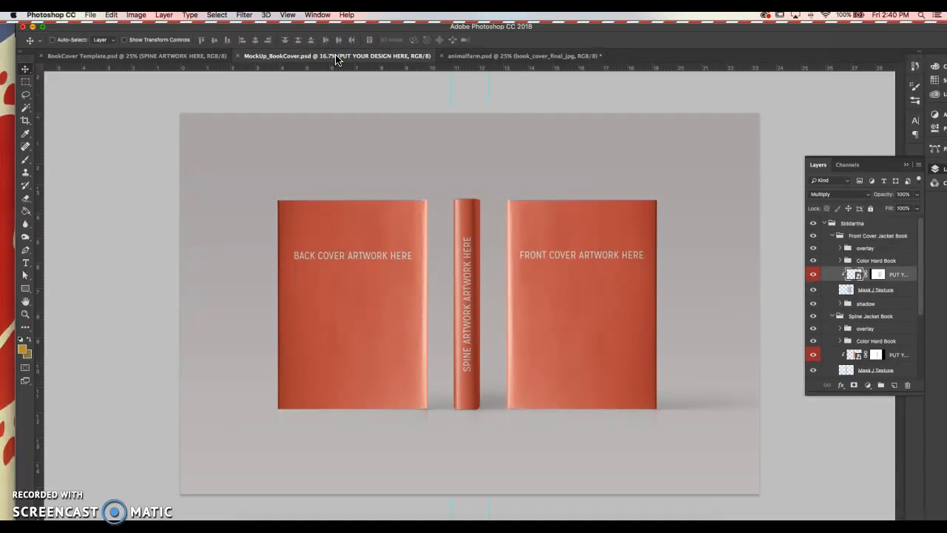
pyautogui.click(498, 58)
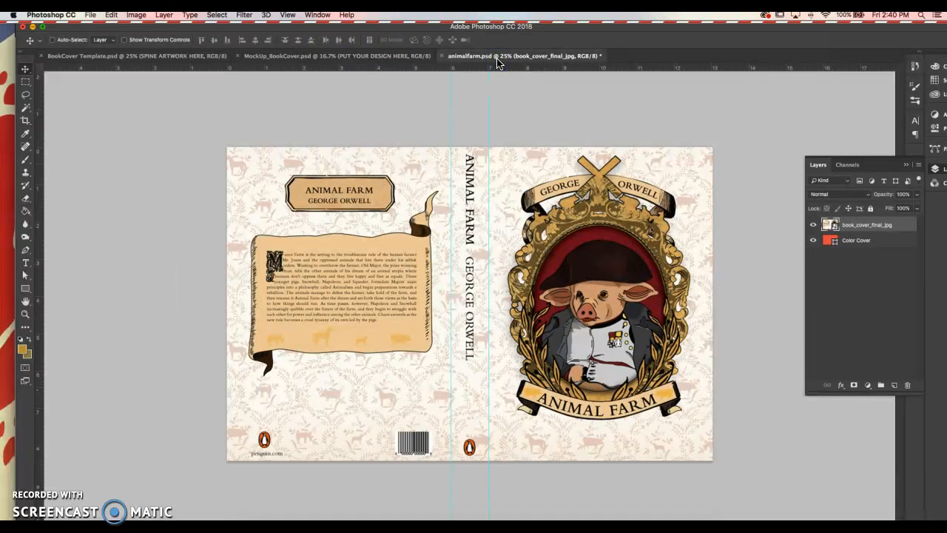
pyautogui.click(350, 58)
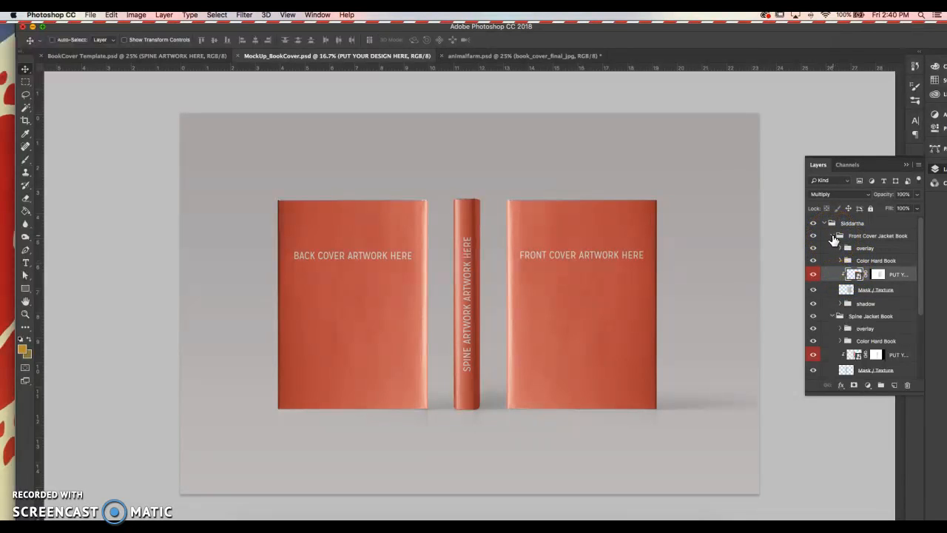
pyautogui.click(833, 238)
pyautogui.click(833, 249)
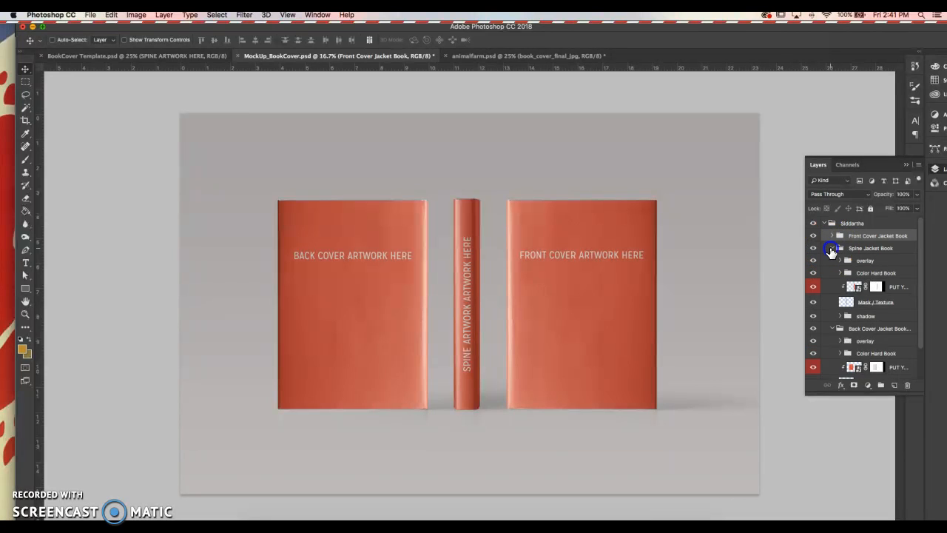
pyautogui.click(832, 260)
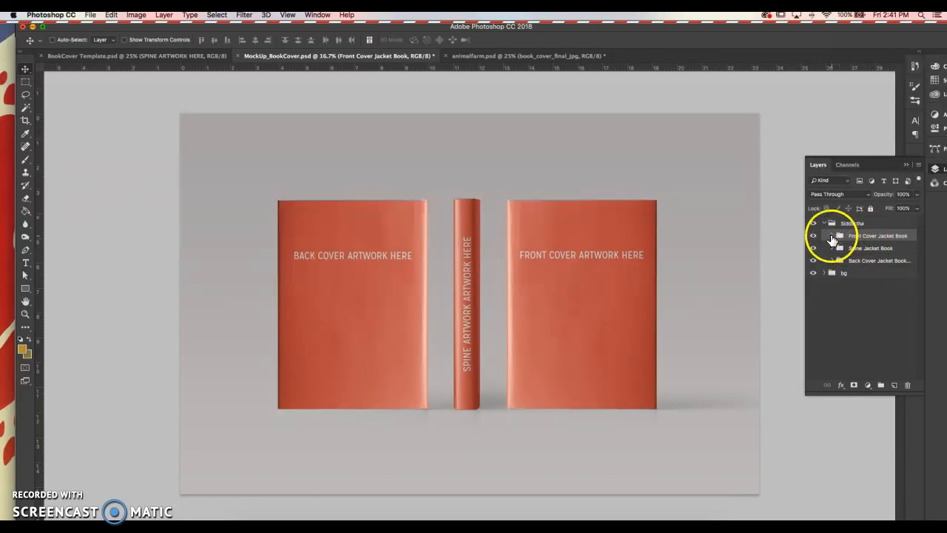
# Step: Check the front cover and spine layers, then expand Front Cover Jacket Book and check its gloss overlay
pyautogui.click(813, 236)
pyautogui.click(813, 236)
pyautogui.click(814, 250)
pyautogui.click(814, 249)
pyautogui.click(832, 235)
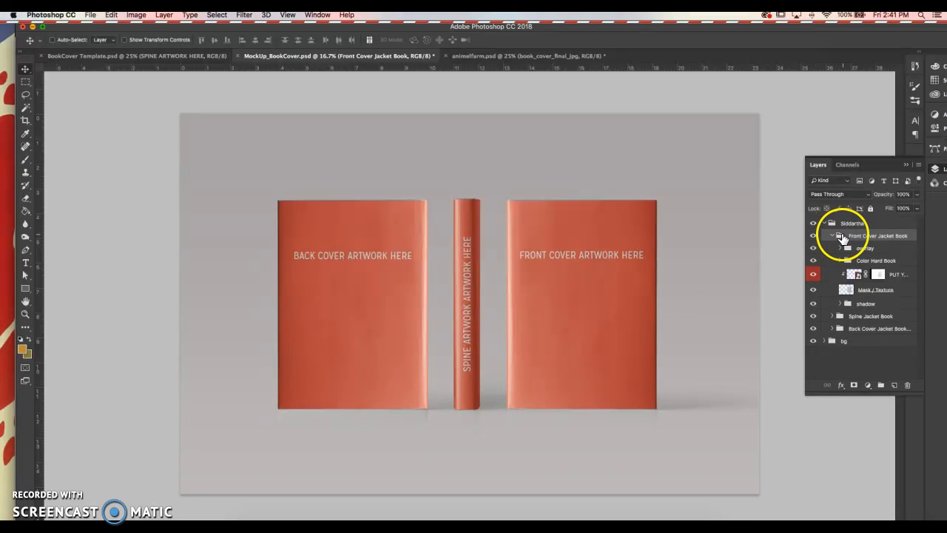
pyautogui.click(812, 249)
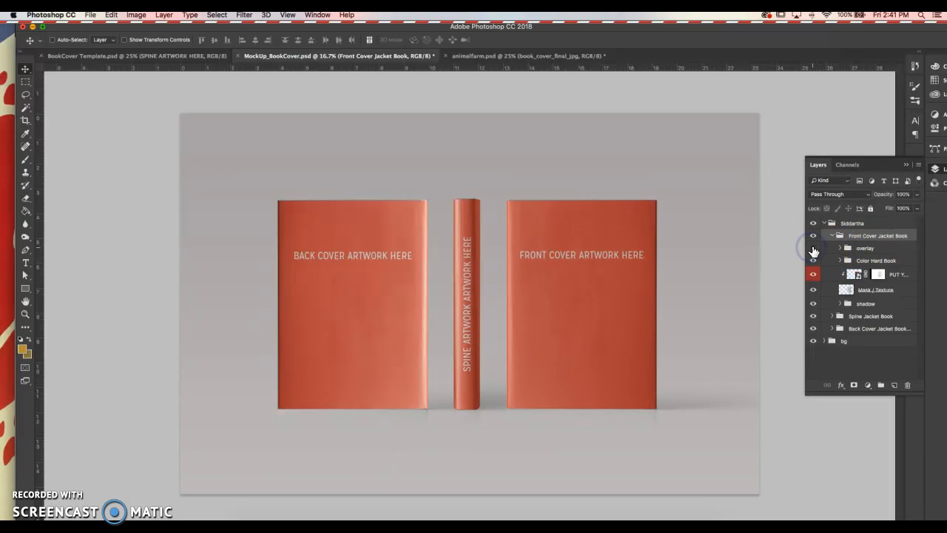
pyautogui.click(813, 250)
pyautogui.click(813, 250)
pyautogui.click(813, 249)
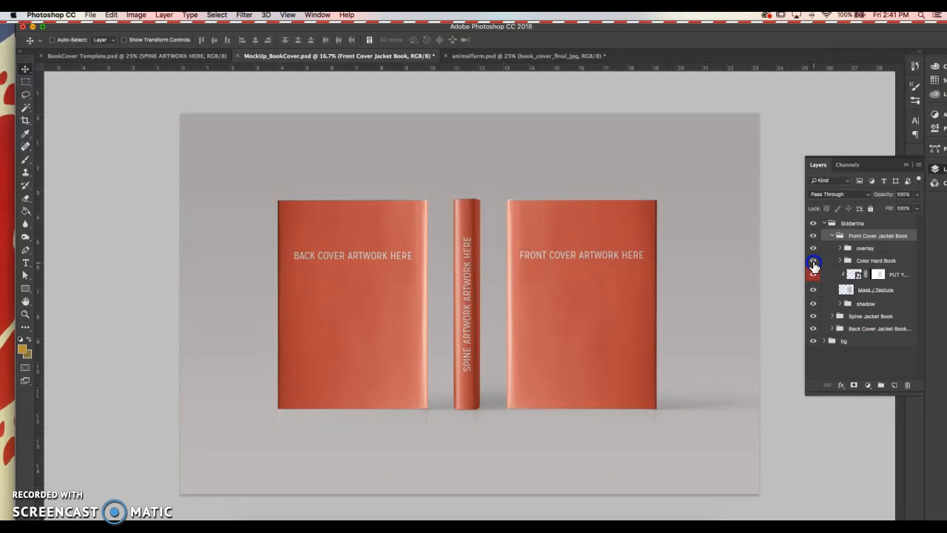
pyautogui.scroll(3, 522, 202)
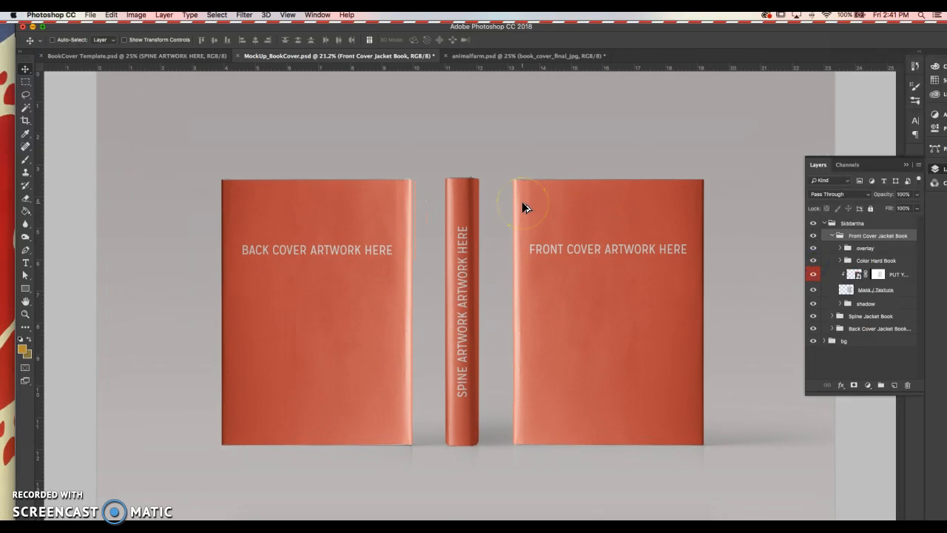
pyautogui.scroll(5, 522, 203)
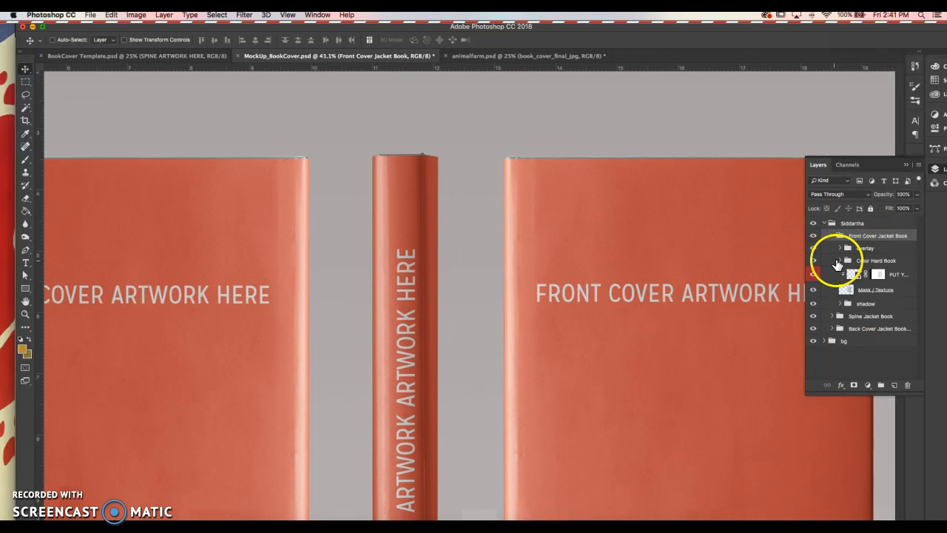
# Step: Expand Color Hard Book and set the COLOR Hard Cover Book fill to b1b6ba
pyautogui.click(838, 262)
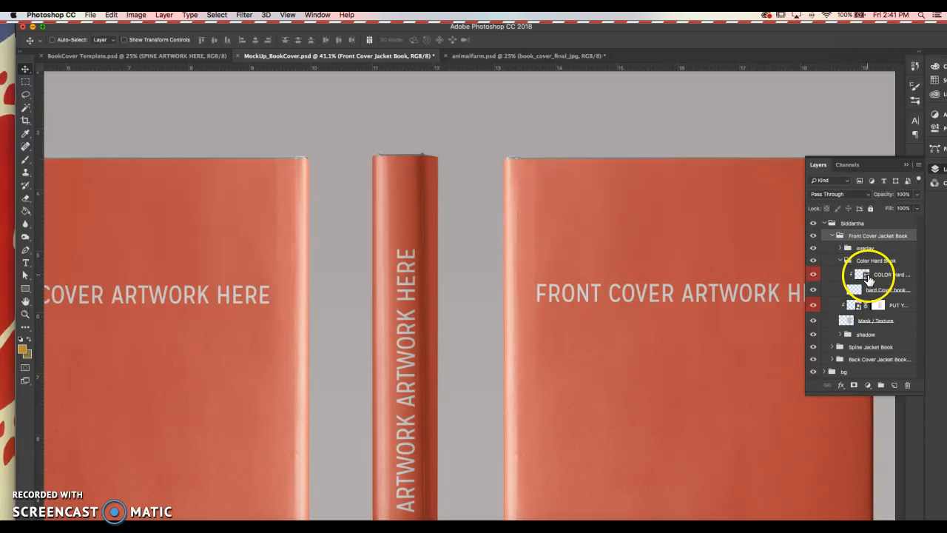
pyautogui.click(868, 277)
pyautogui.press('i')
pyautogui.click(644, 274)
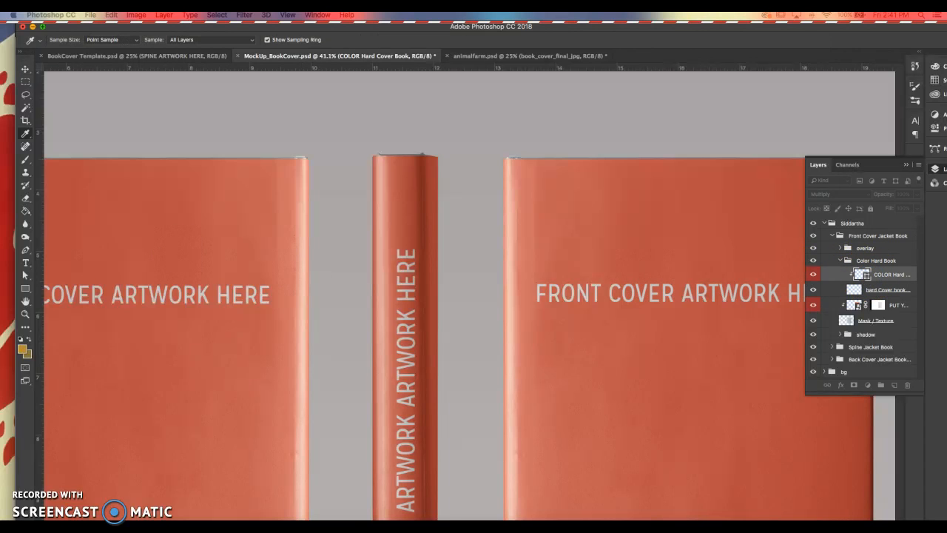
pyautogui.click(406, 249)
pyautogui.click(412, 280)
pyautogui.click(410, 301)
pyautogui.click(368, 290)
pyautogui.click(385, 261)
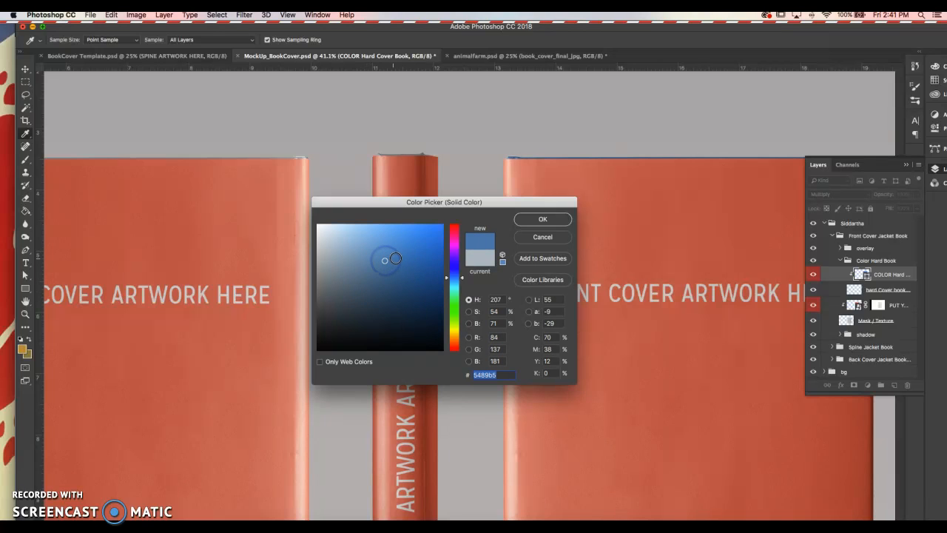
pyautogui.click(326, 248)
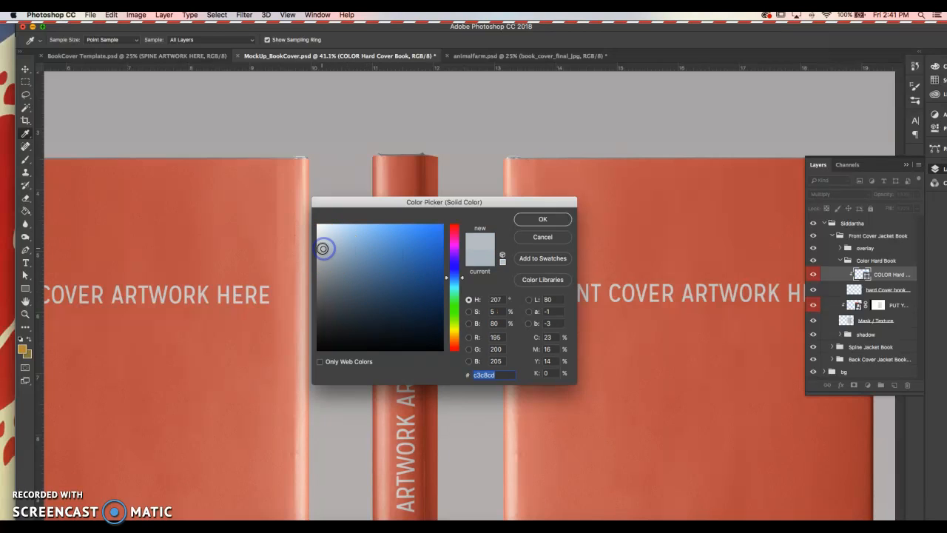
pyautogui.moveTo(322, 249); pyautogui.dragTo(322, 258)
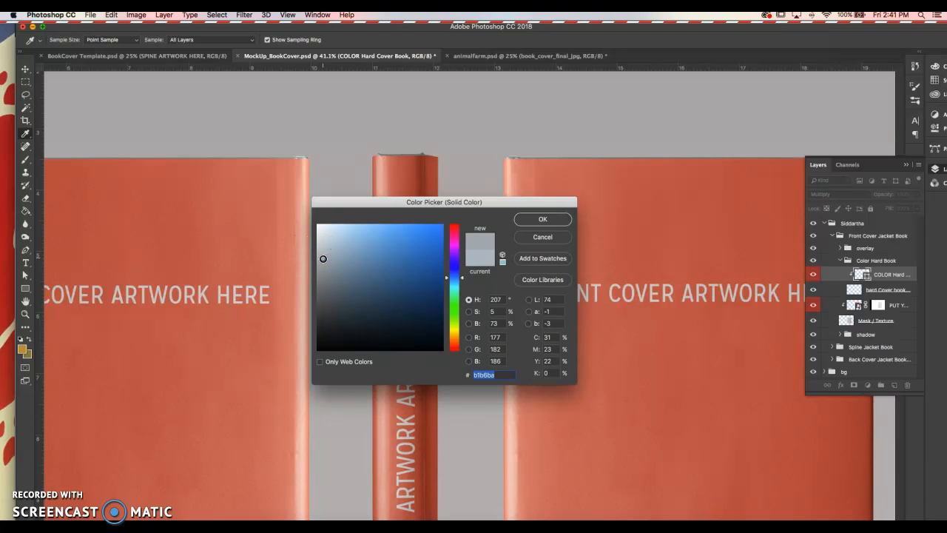
pyautogui.click(551, 219)
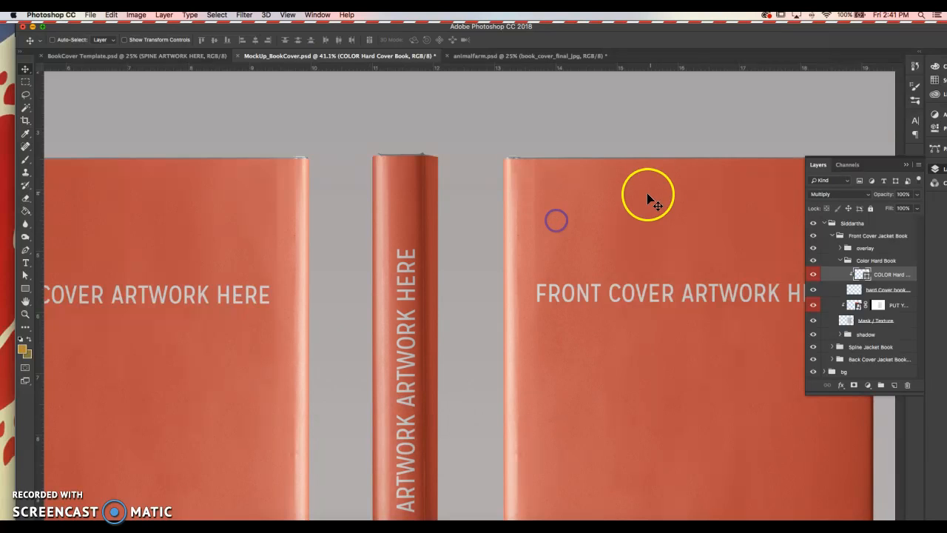
# Step: Collapse Color Hard Book, widen the Layers panel, and select the PUT YOUR DESIGN HERE smart object
pyautogui.scroll(-2, 707, 237)
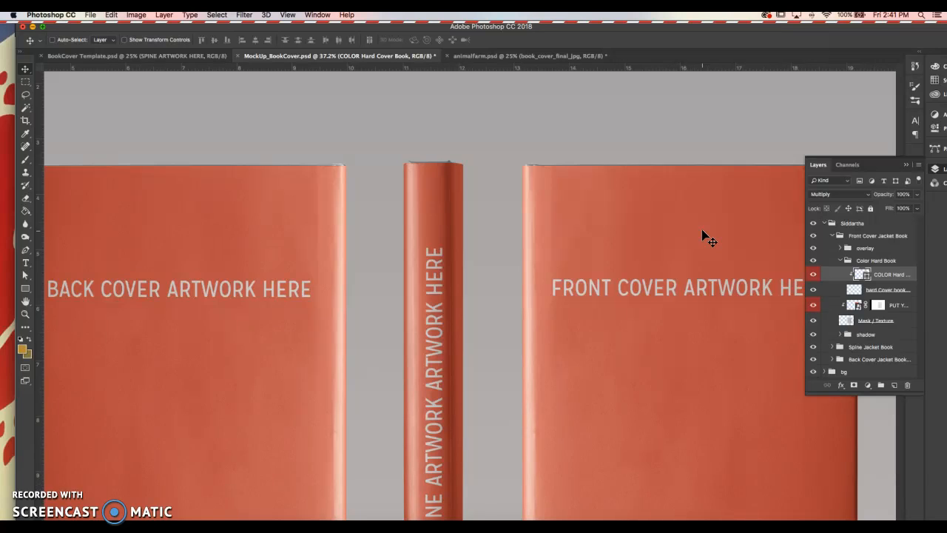
pyautogui.scroll(-1, 706, 237)
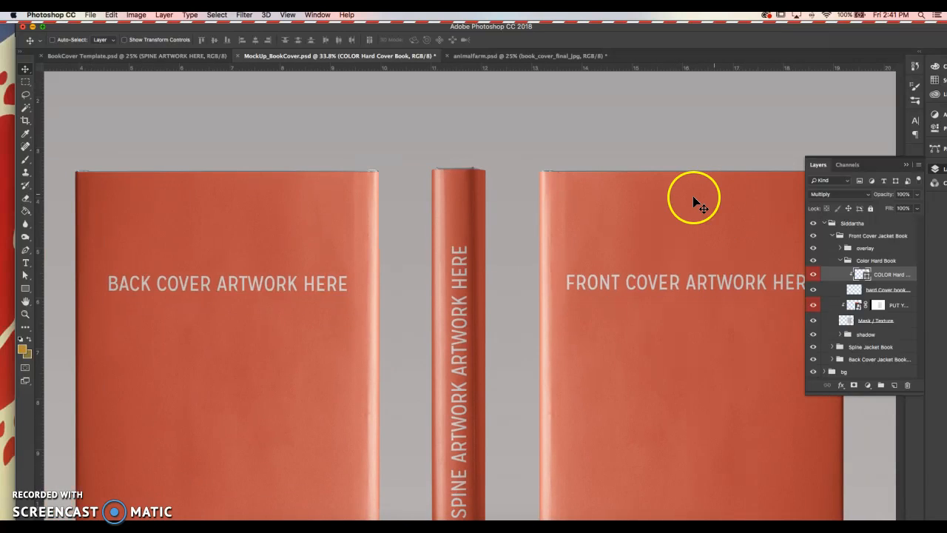
pyautogui.click(841, 261)
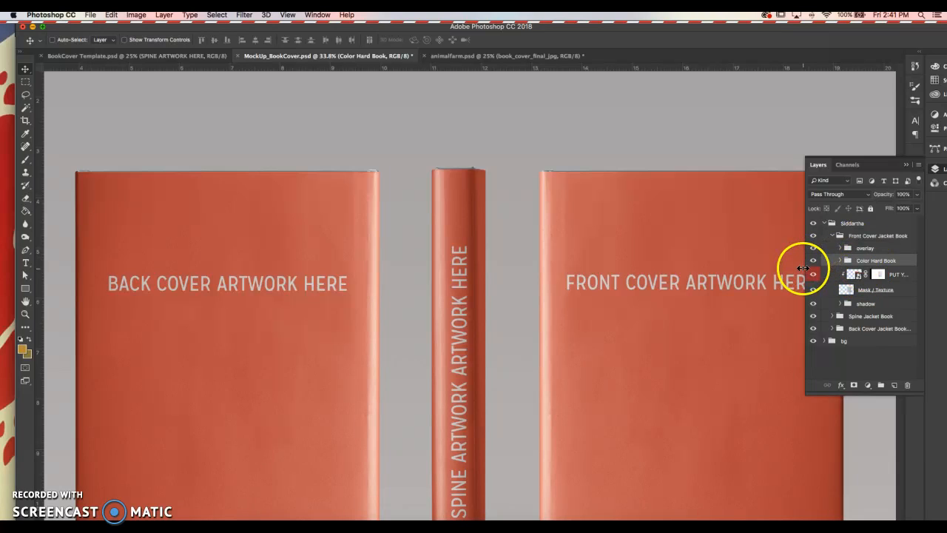
pyautogui.moveTo(805, 268); pyautogui.dragTo(745, 278)
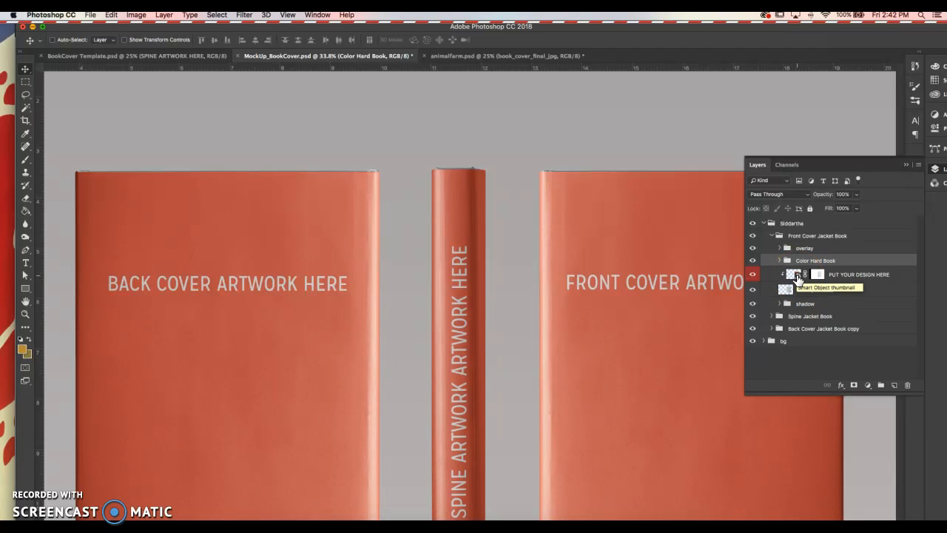
pyautogui.click(794, 277)
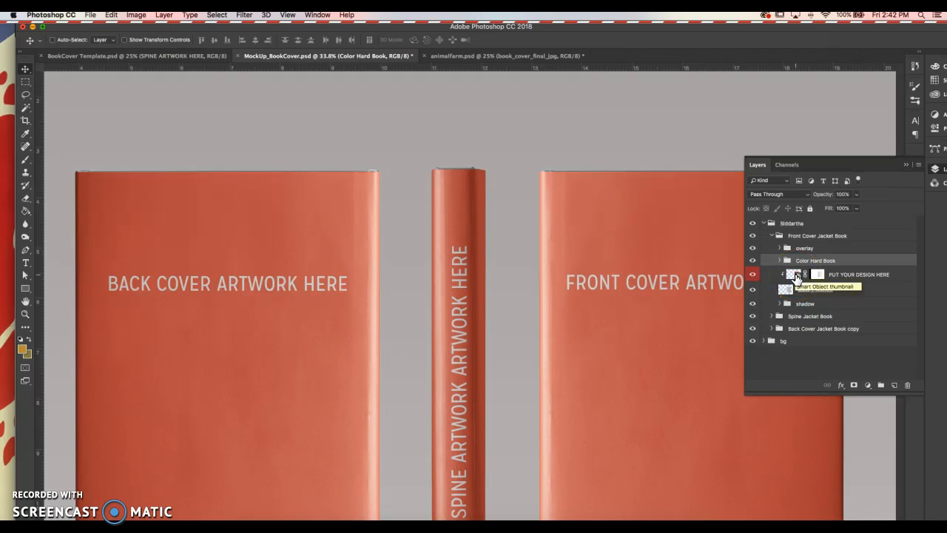
# Step: Open the front cover smart object and Place Embedded animalfarm.psd from the Book Cover folder
pyautogui.doubleClick(794, 276)
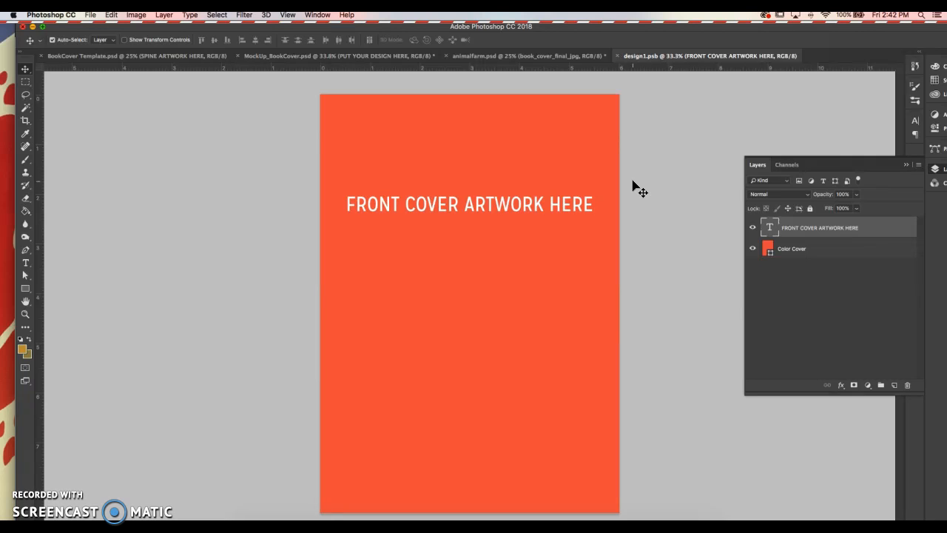
pyautogui.click(90, 15)
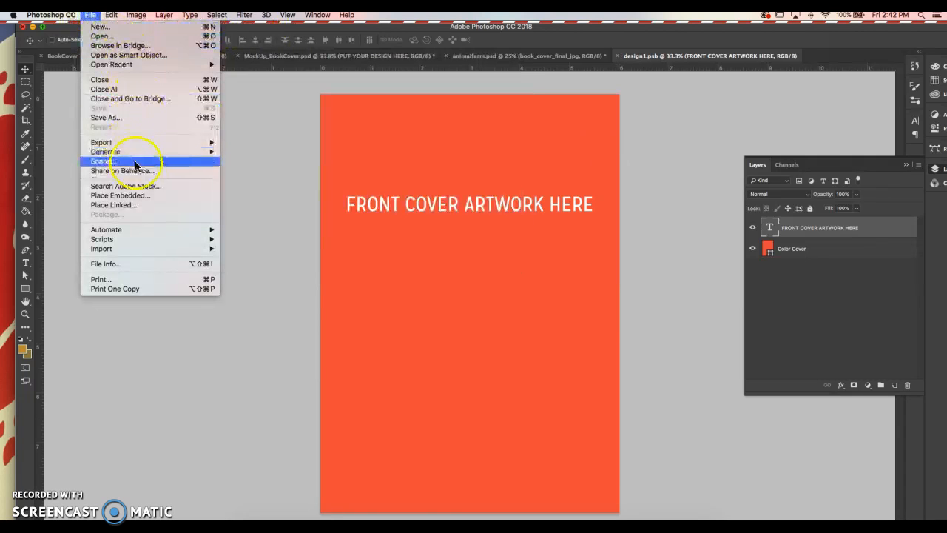
pyautogui.click(145, 195)
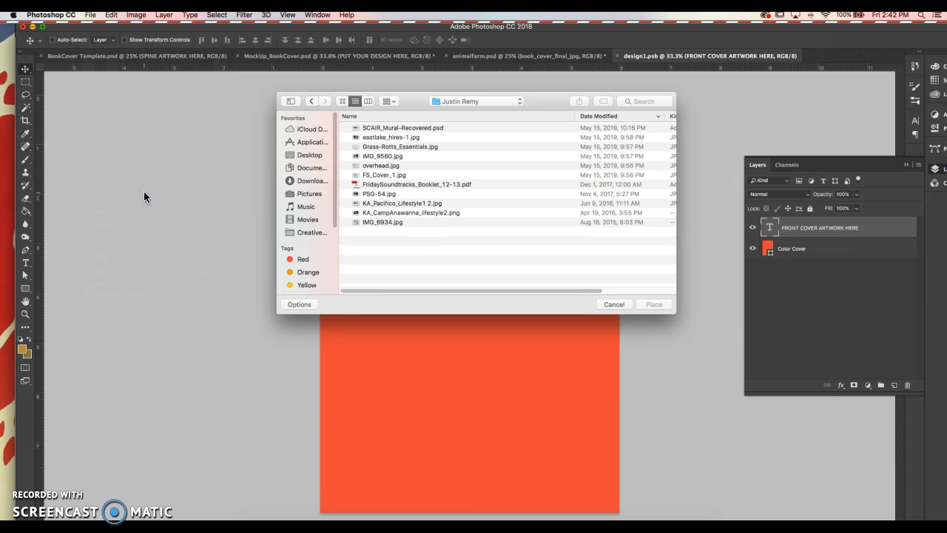
pyautogui.click(314, 129)
pyautogui.doubleClick(427, 185)
pyautogui.click(409, 131)
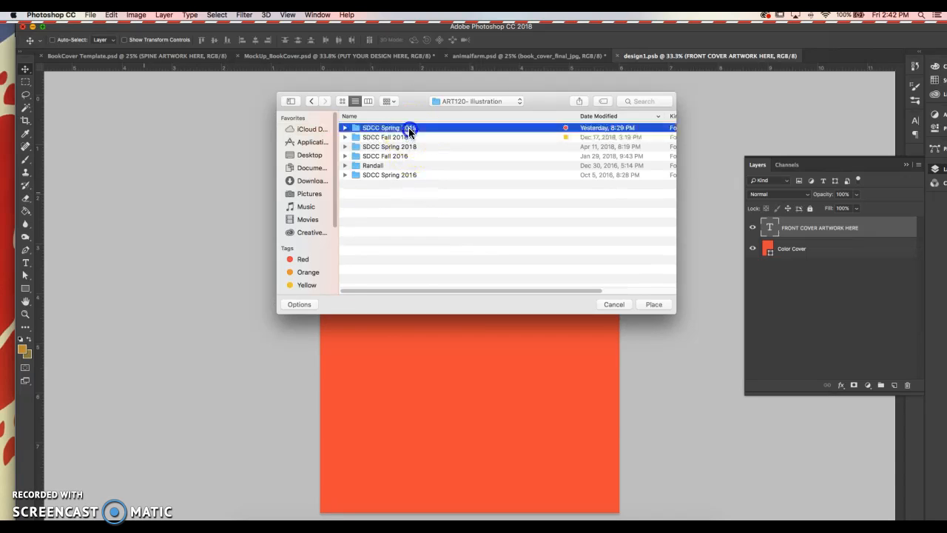
pyautogui.doubleClick(409, 131)
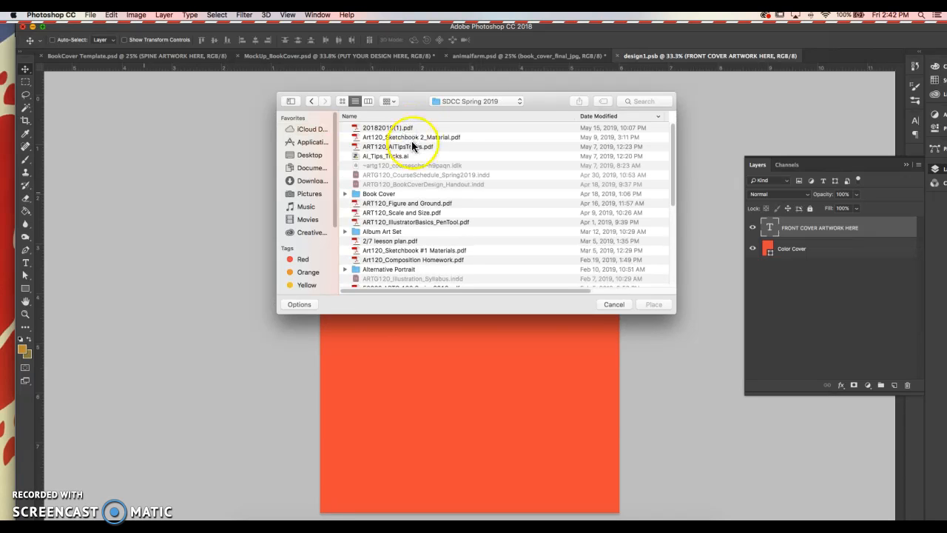
pyautogui.doubleClick(393, 193)
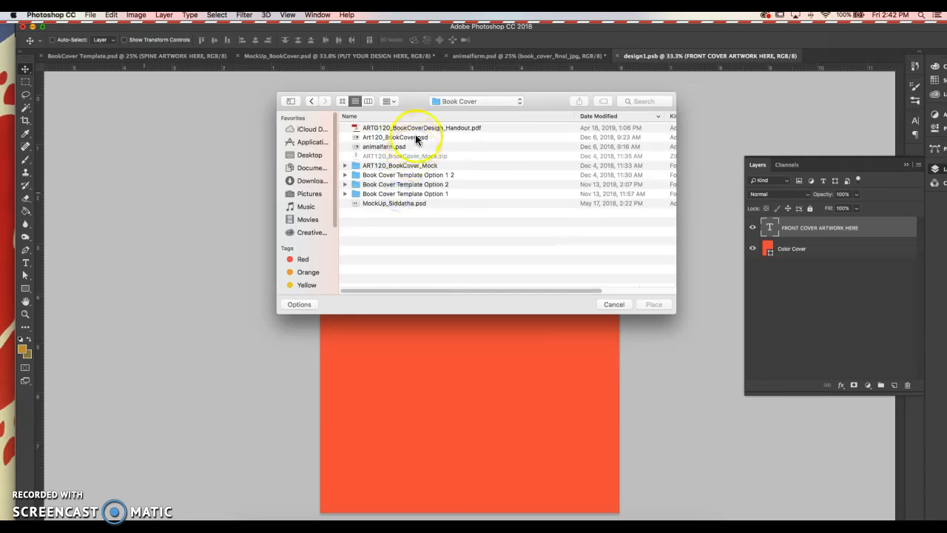
pyautogui.click(386, 146)
pyautogui.click(653, 304)
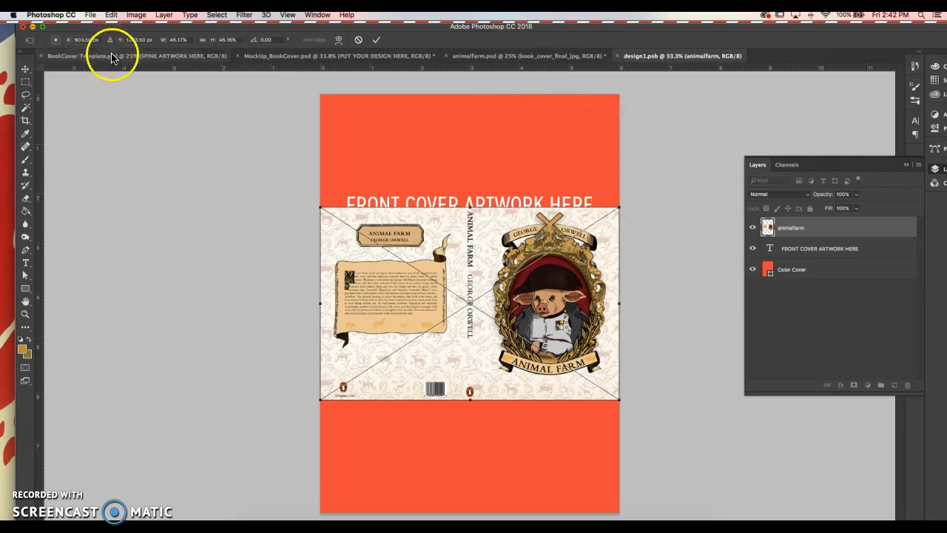
# Step: Enlarge the Animal Farm artwork, shift it left to show the front cover, and save
pyautogui.moveTo(620, 209); pyautogui.dragTo(807, 116)
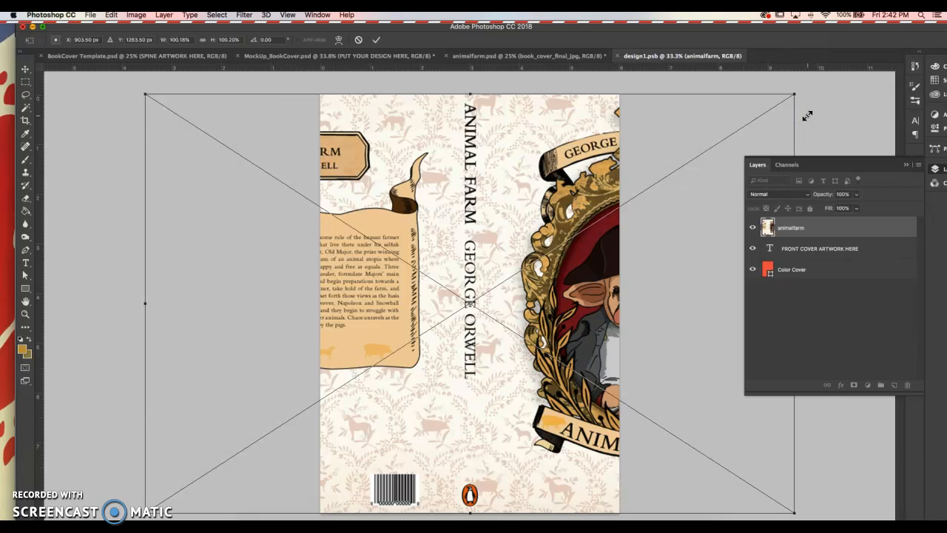
pyautogui.press('Return')
pyautogui.moveTo(601, 197); pyautogui.dragTo(424, 201)
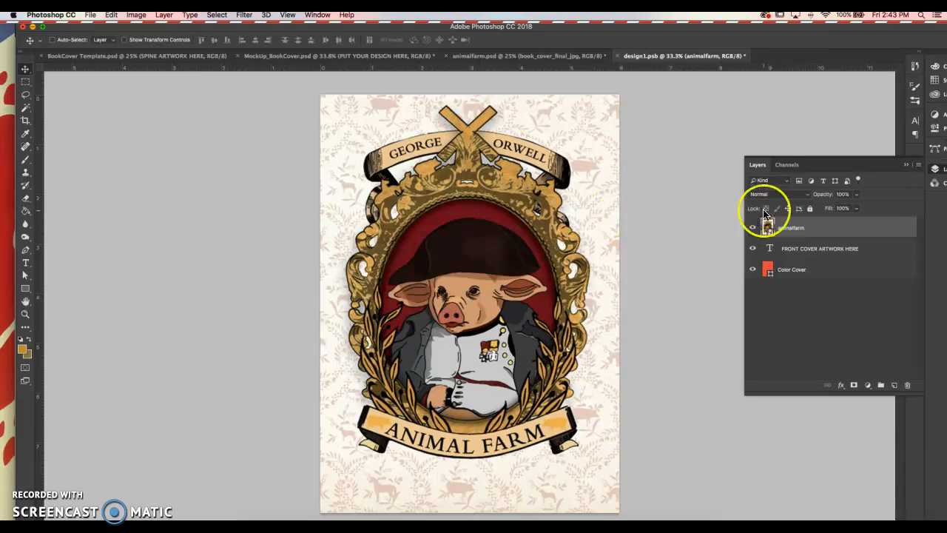
pyautogui.press('super+s')
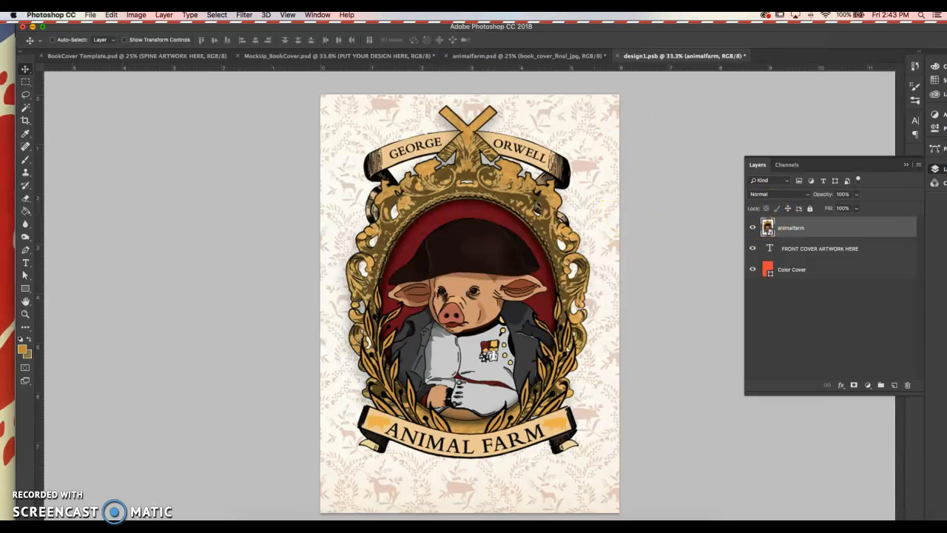
pyautogui.click(91, 15)
pyautogui.click(103, 110)
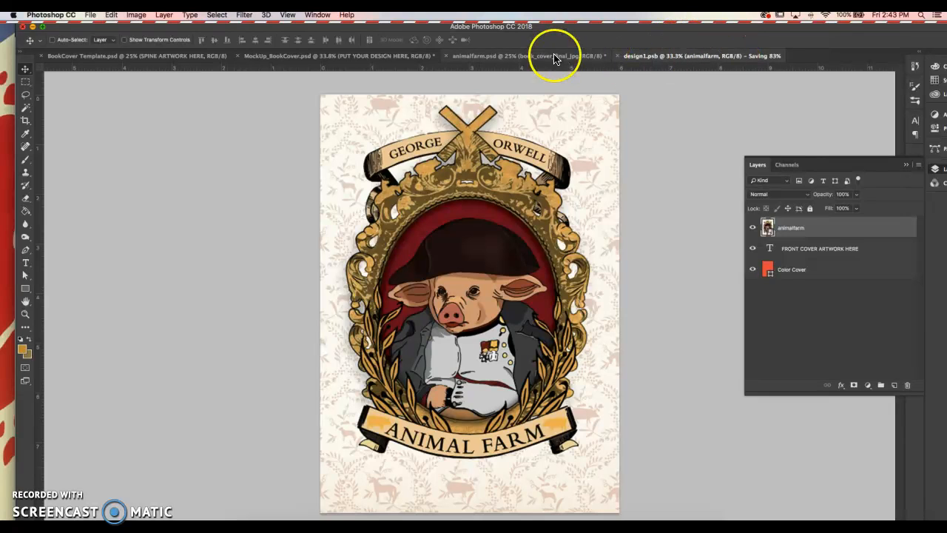
# Step: Return to MockUp_BookCover.psd, zoom out, collapse Front Cover Jacket Book and expand Spine Jacket Book
pyautogui.click(381, 58)
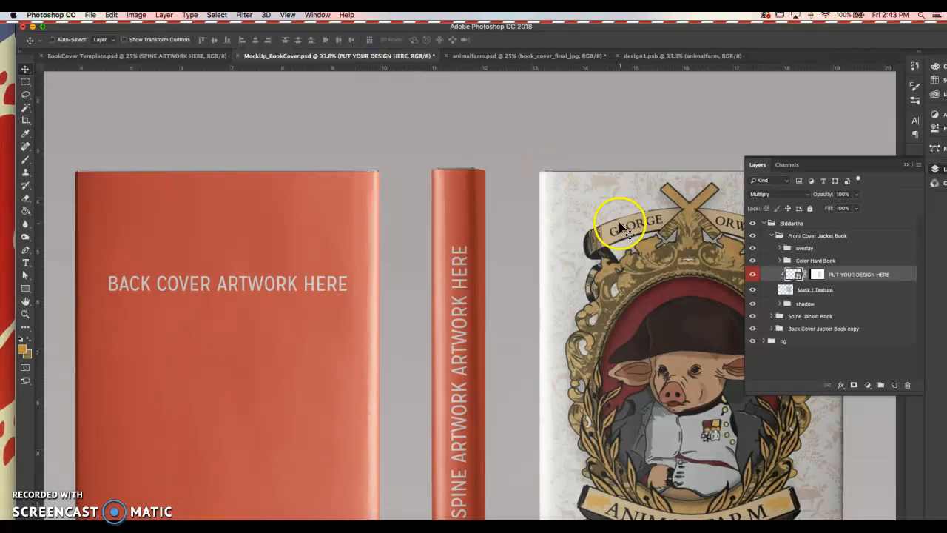
pyautogui.press('super+minus')
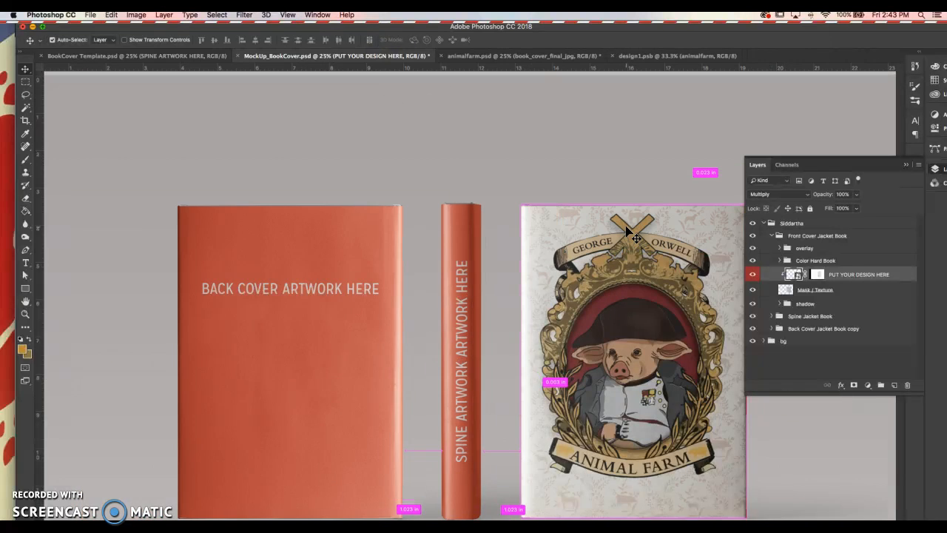
pyautogui.press('super+minus')
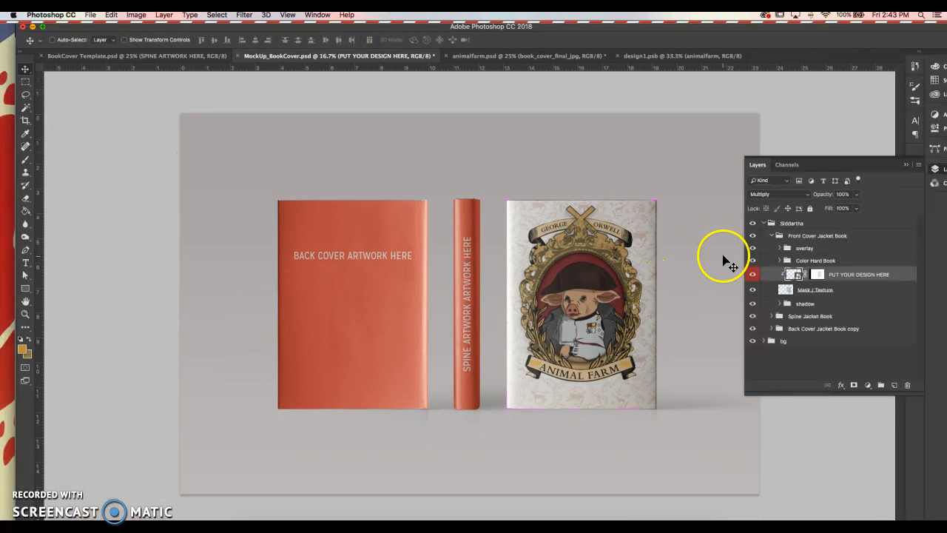
pyautogui.click(773, 236)
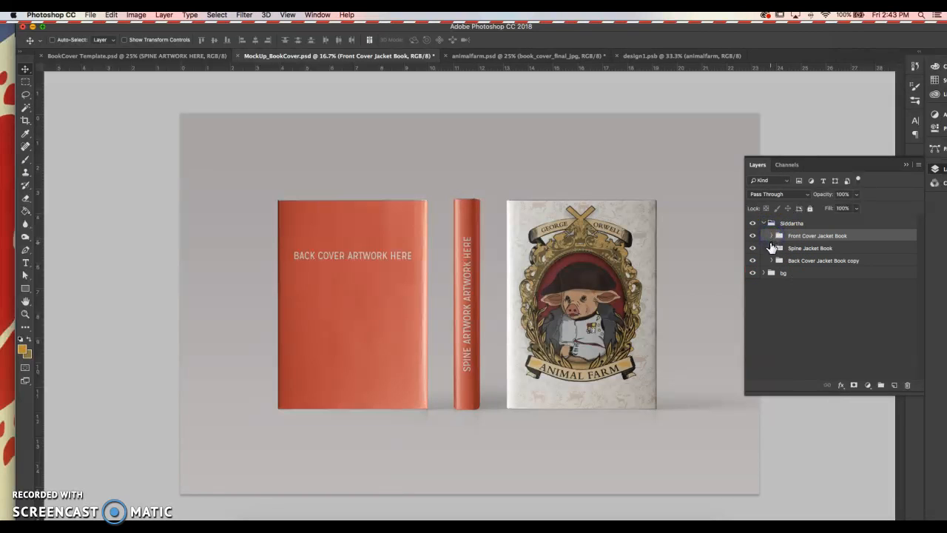
pyautogui.click(772, 248)
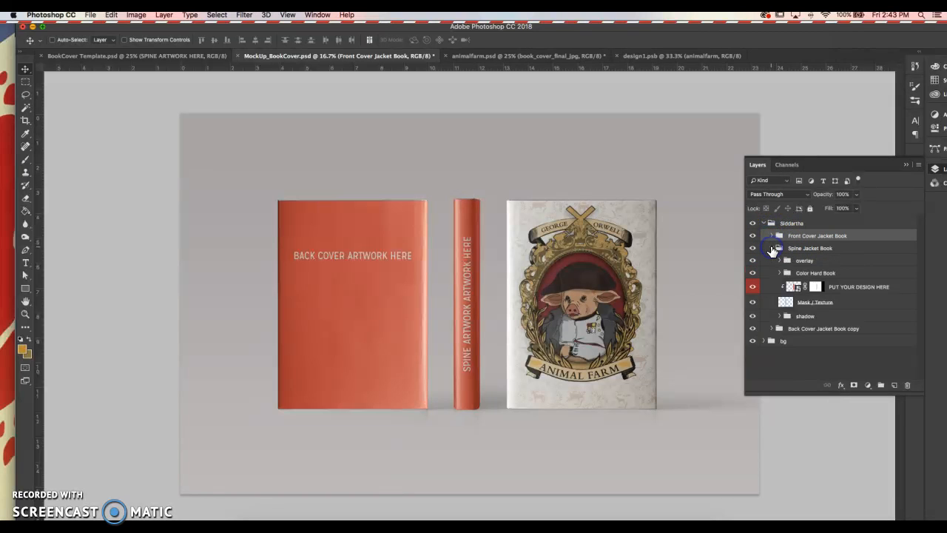
# Step: Open the spine design smart object and Place Embedded animalfarm.psd into it
pyautogui.doubleClick(795, 287)
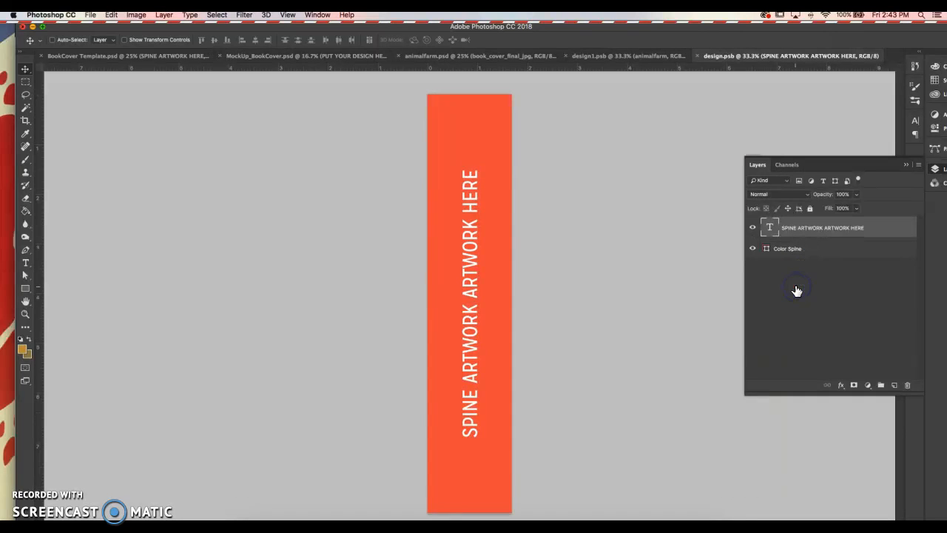
pyautogui.press('super+minus')
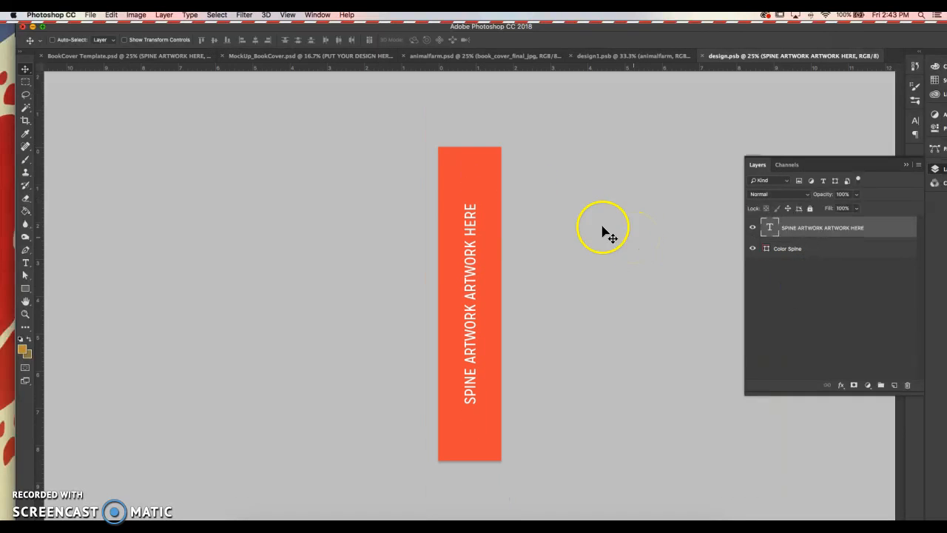
pyautogui.click(90, 14)
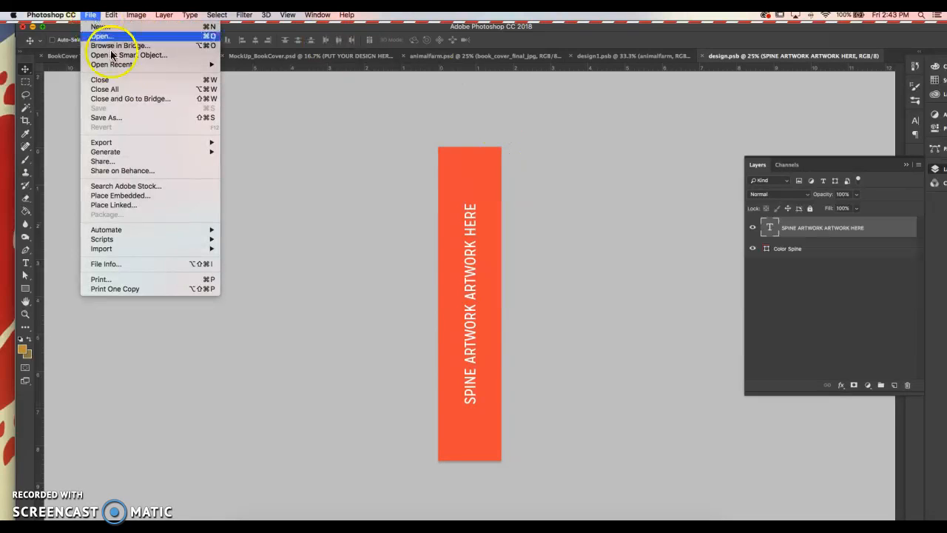
pyautogui.click(154, 192)
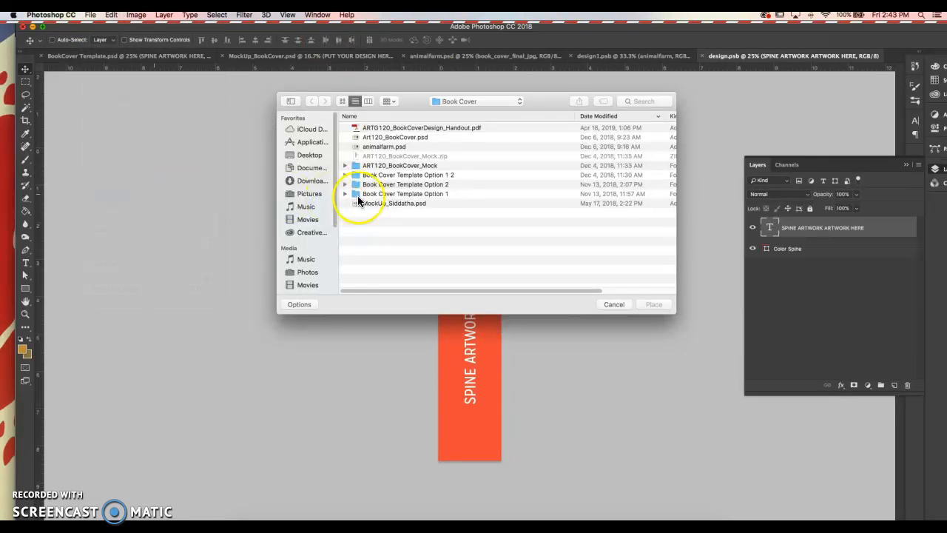
pyautogui.click(392, 147)
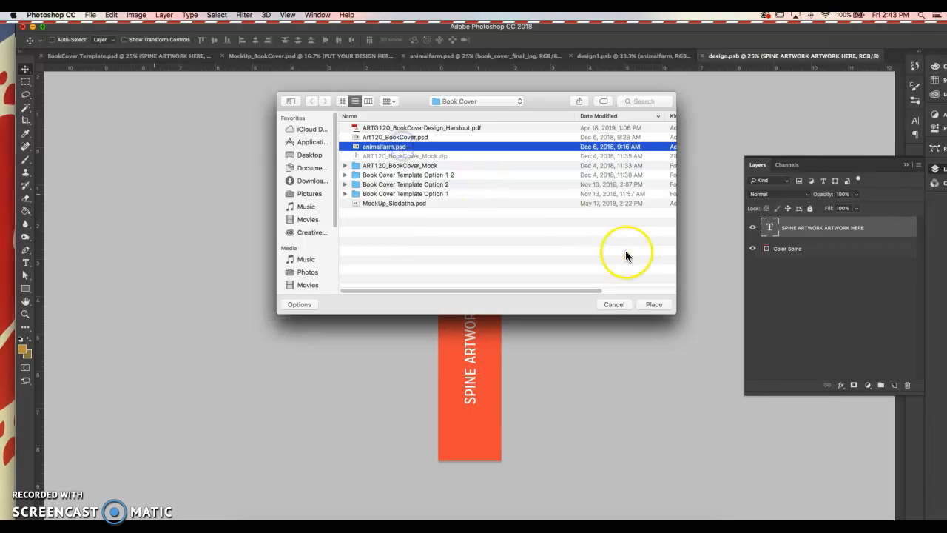
pyautogui.press('Return')
# Step: Scale the Animal Farm artwork up to fill the spine and save the design
pyautogui.moveTo(501, 284); pyautogui.dragTo(683, 104)
pyautogui.press('Return')
pyautogui.click(656, 128)
pyautogui.click(614, 141)
pyautogui.press('super+s')
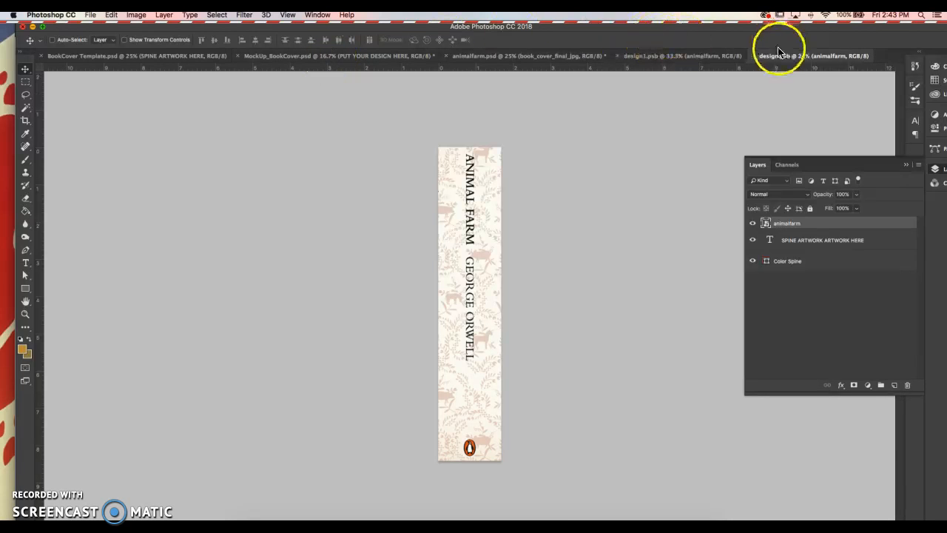
# Step: Close the design.psb and design1.psb tabs, collapse Spine Jacket Book and expand Back Cover Jacket Book copy
pyautogui.click(754, 56)
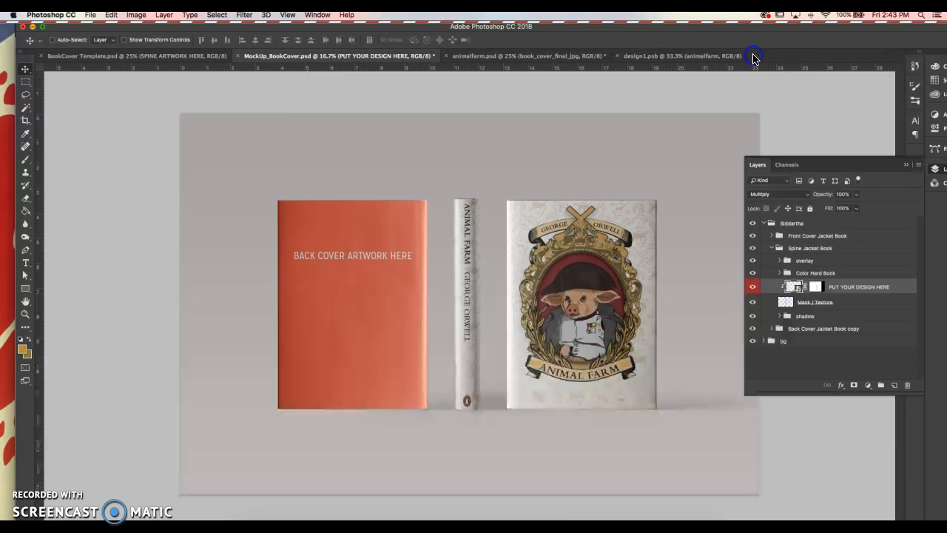
pyautogui.click(619, 56)
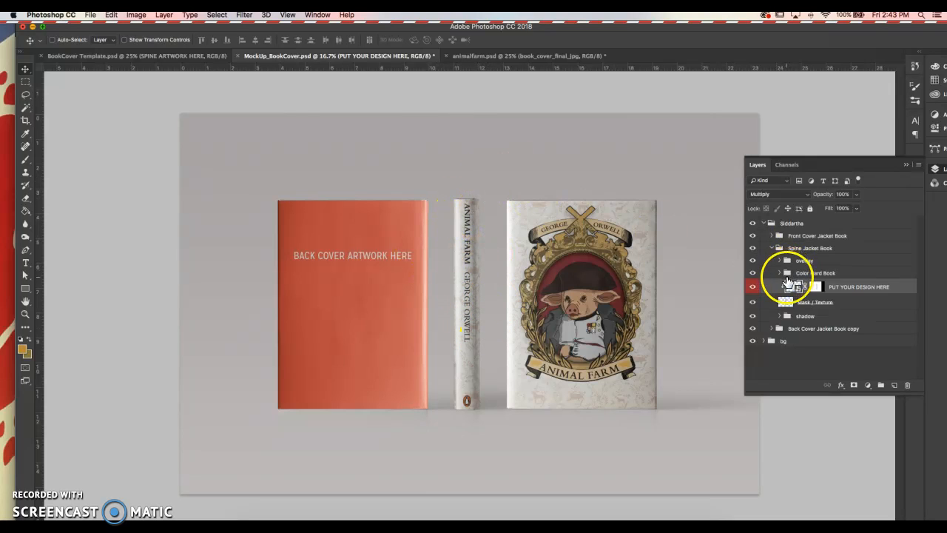
pyautogui.click(772, 248)
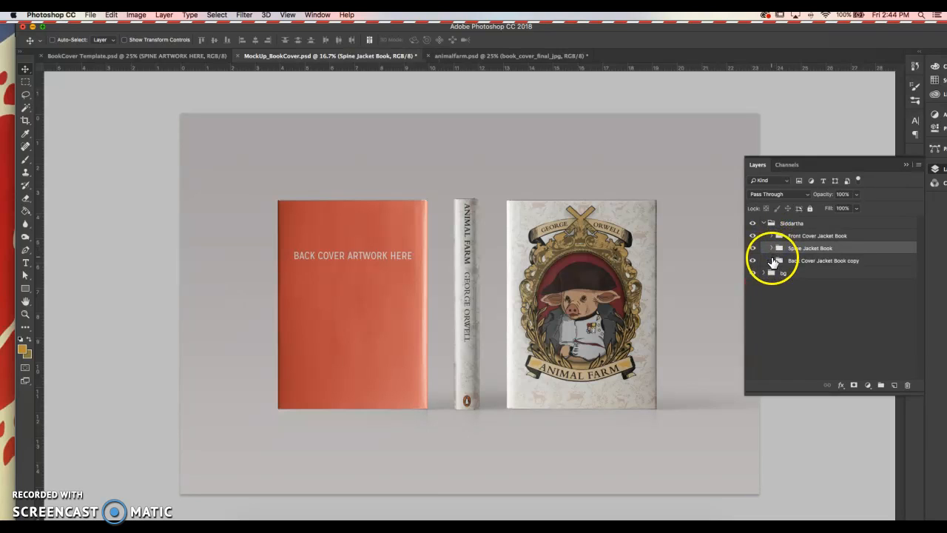
pyautogui.click(771, 260)
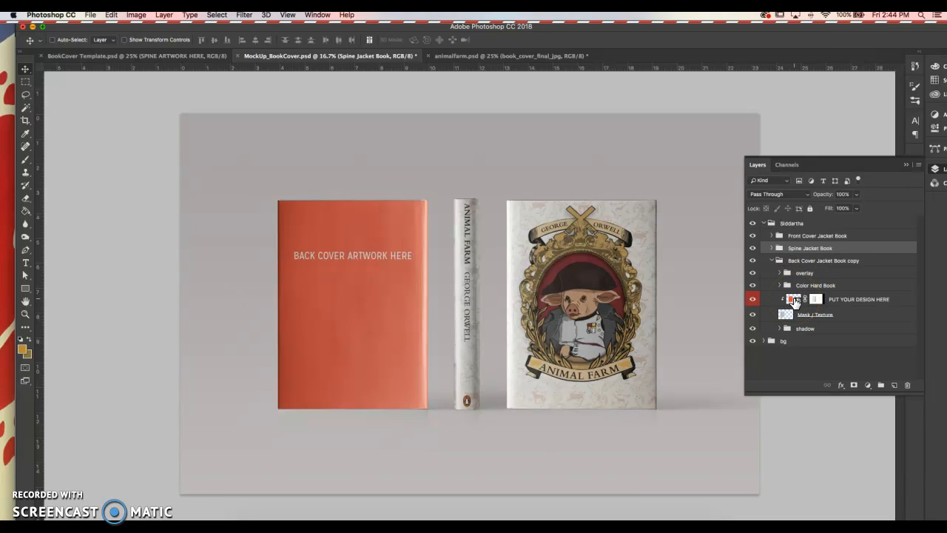
# Step: Open the back cover's PUT YOUR DESIGN HERE smart object and place-embed animalfarm.psd into it
pyautogui.doubleClick(794, 301)
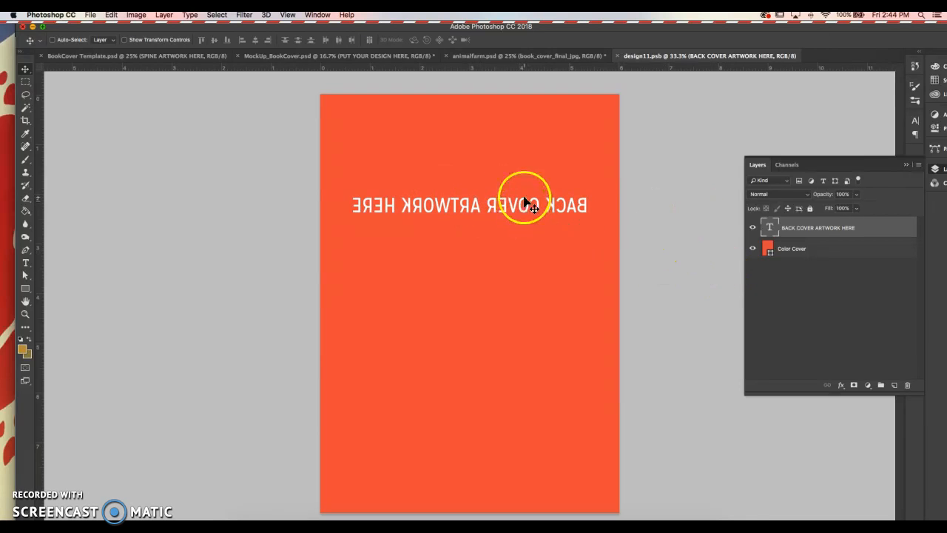
pyautogui.click(92, 16)
pyautogui.click(122, 197)
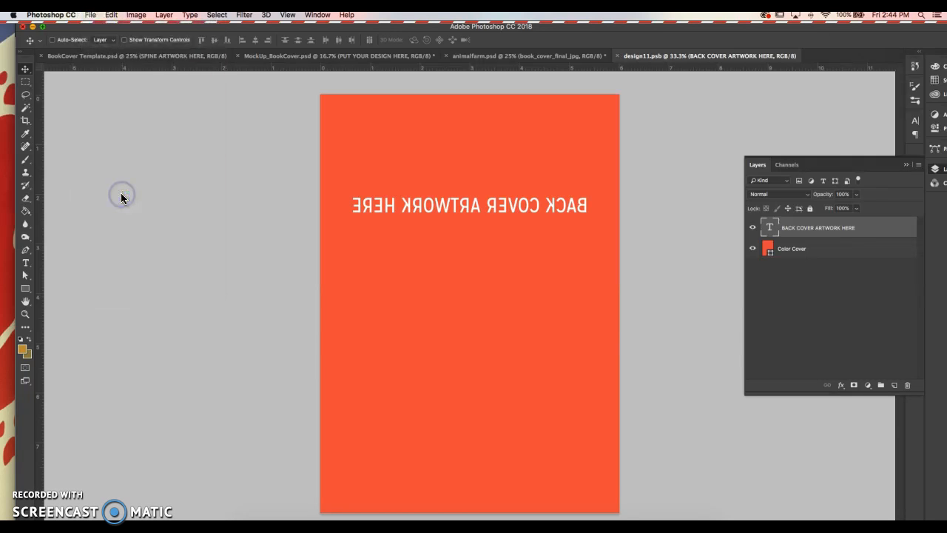
pyautogui.click(393, 146)
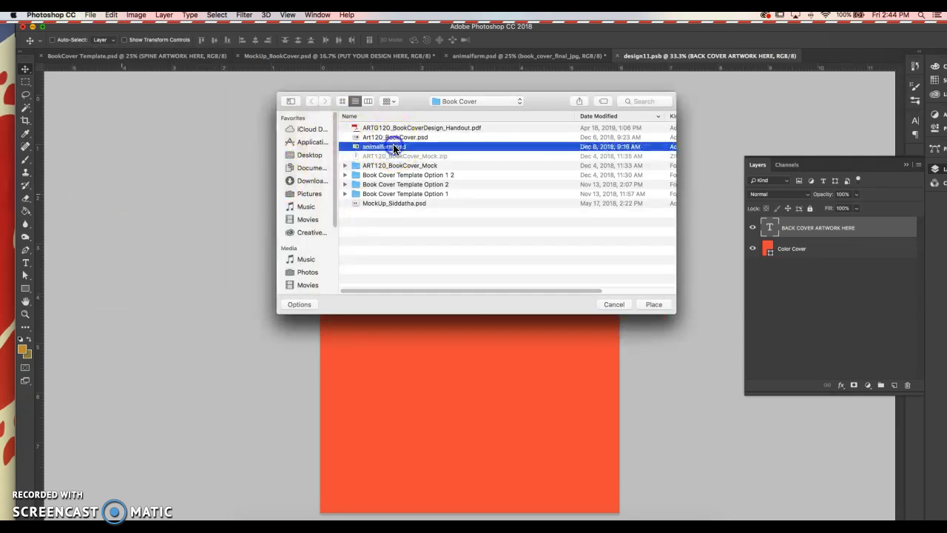
pyautogui.click(393, 147)
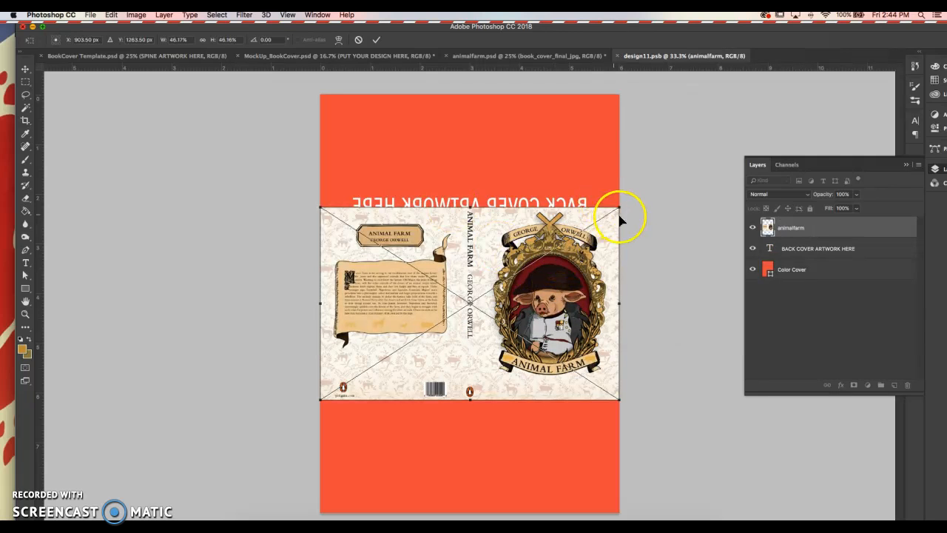
# Step: Scale up the animalfarm artwork and shift it so the back blurb, logo and barcode fill the cover
pyautogui.moveTo(620, 209); pyautogui.dragTo(795, 95)
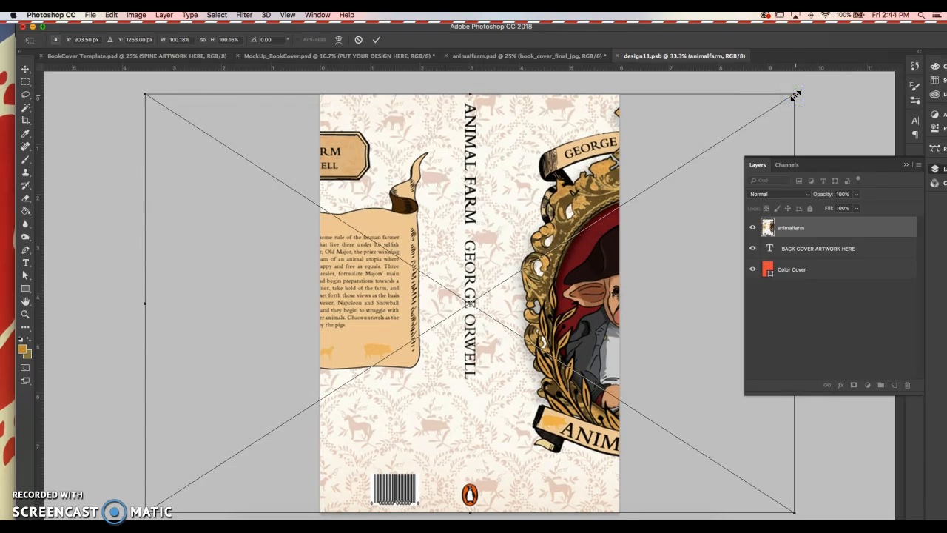
pyautogui.press('Return')
pyautogui.click(362, 221)
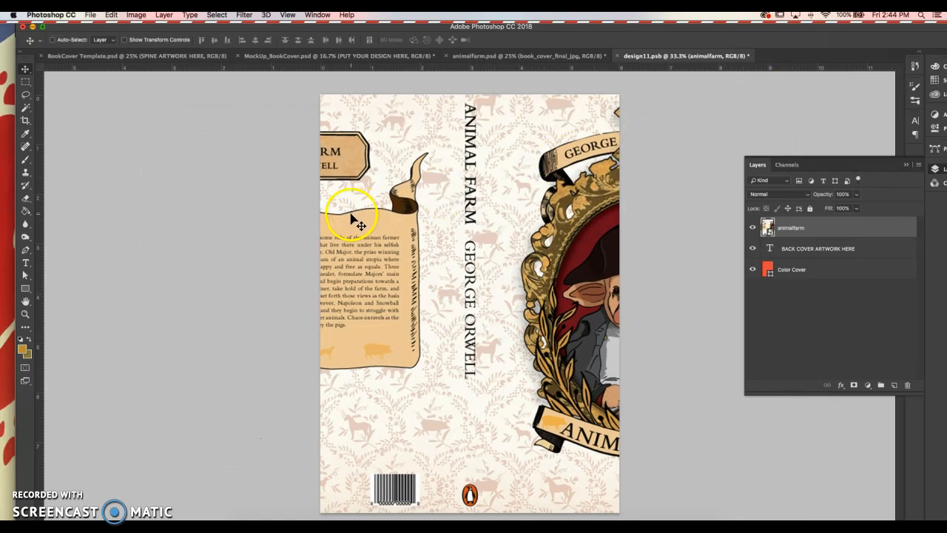
pyautogui.moveTo(387, 182); pyautogui.dragTo(556, 195)
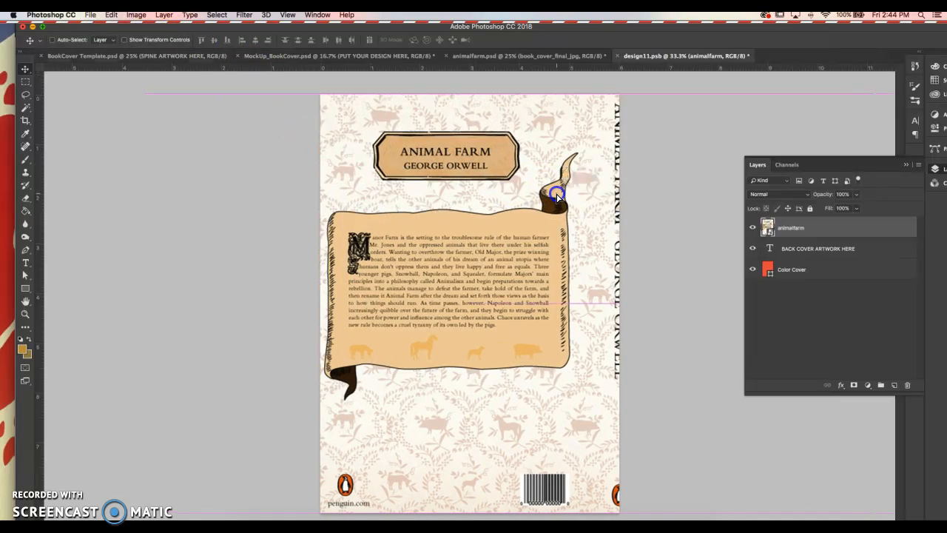
pyautogui.click(495, 197)
pyautogui.click(498, 189)
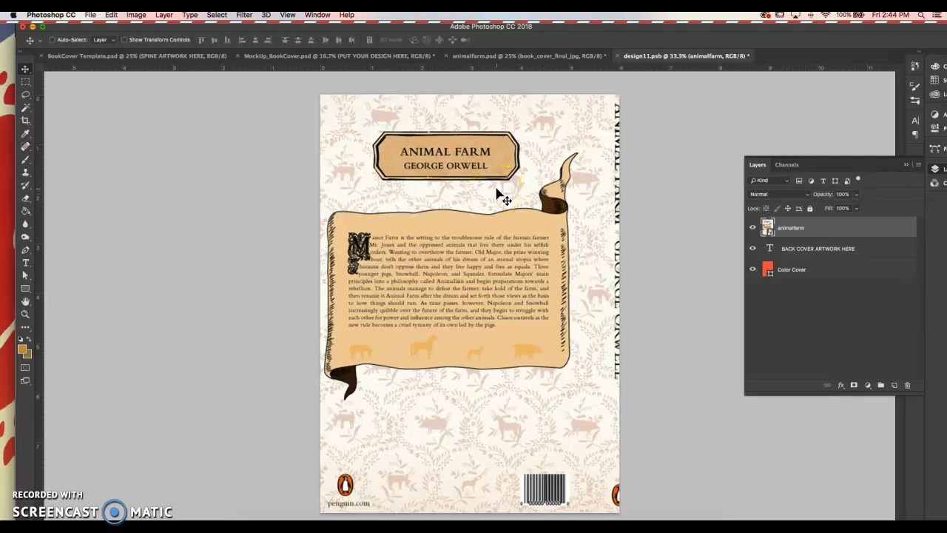
pyautogui.moveTo(486, 211); pyautogui.dragTo(508, 214)
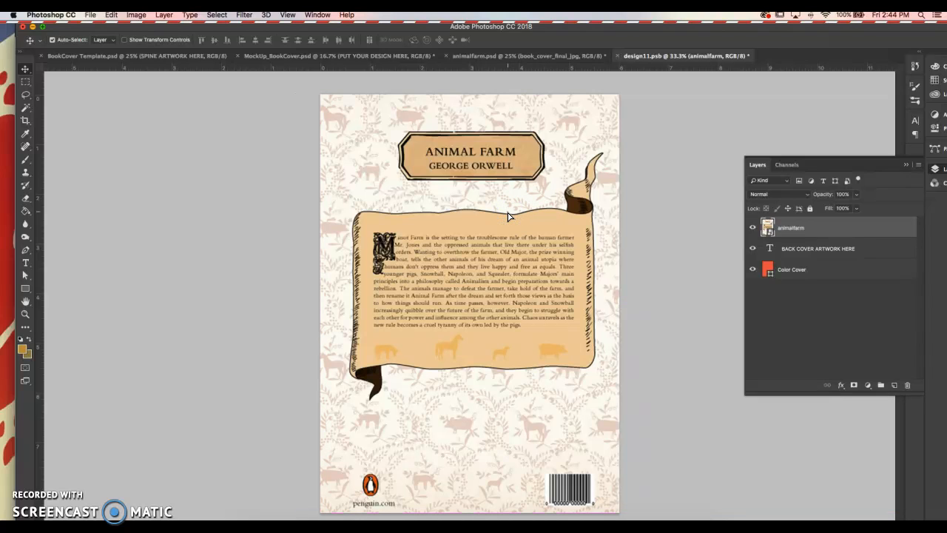
pyautogui.press('super+s')
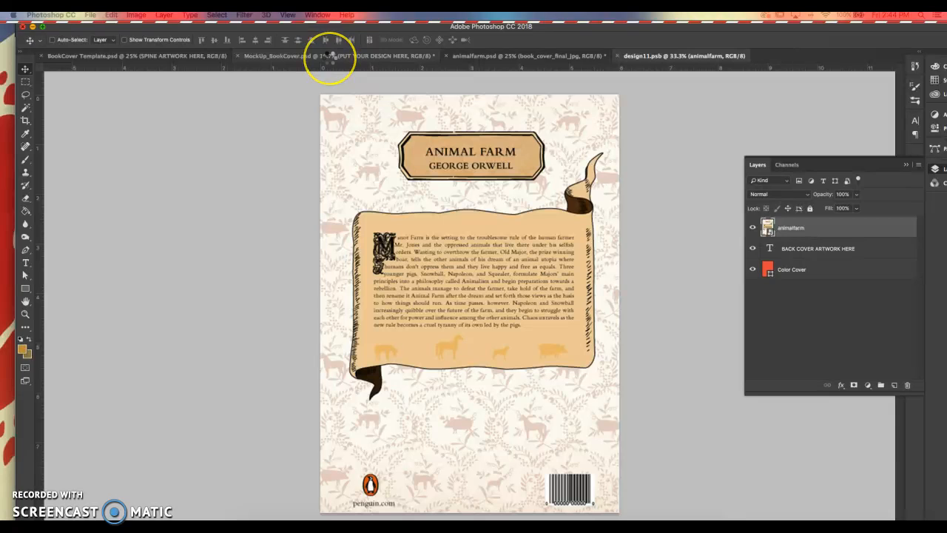
pyautogui.click(330, 56)
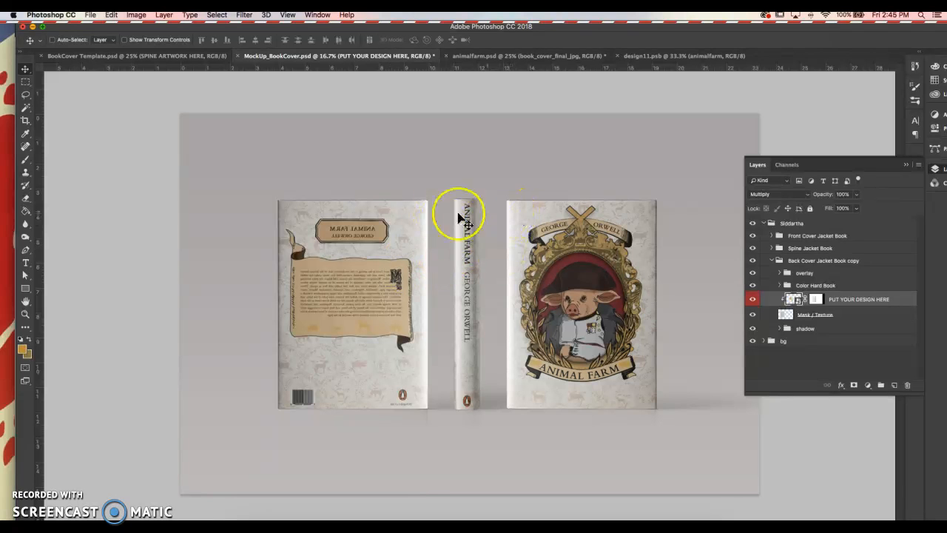
pyautogui.click(691, 56)
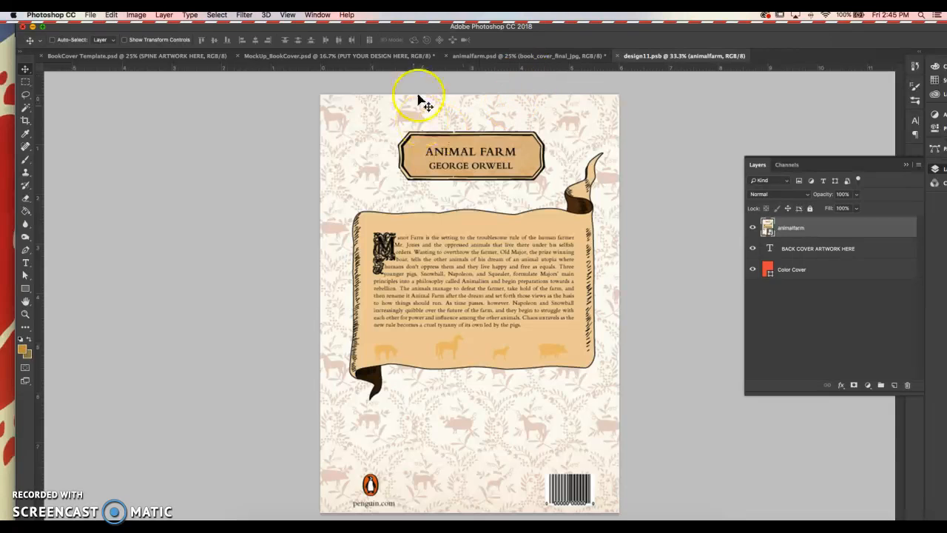
# Step: Flip the animalfarm artwork horizontally using Edit > Transform > Flip Horizontal
pyautogui.click(112, 15)
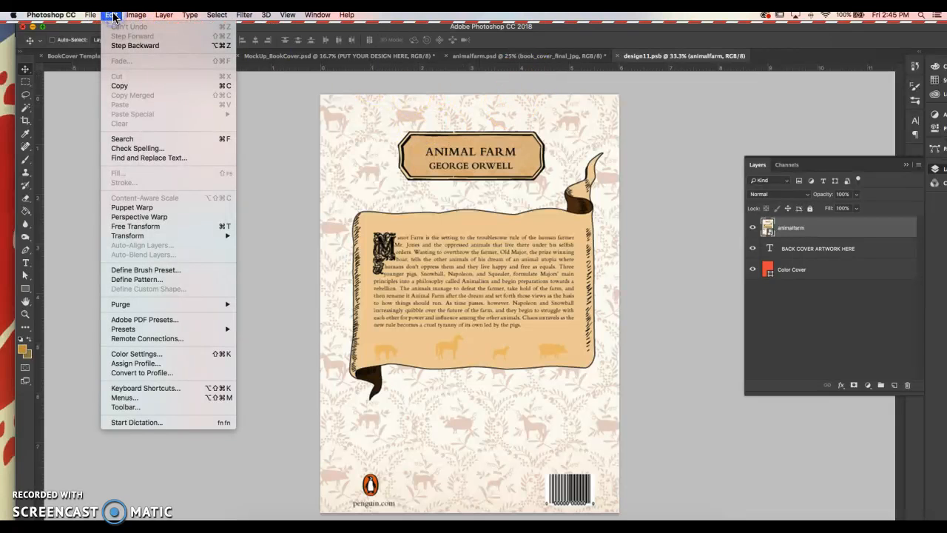
pyautogui.click(144, 229)
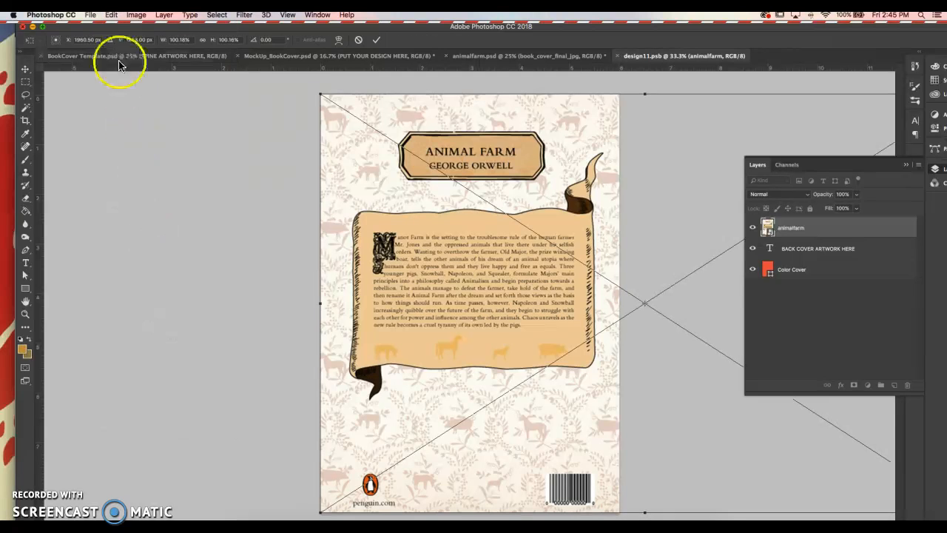
pyautogui.click(111, 15)
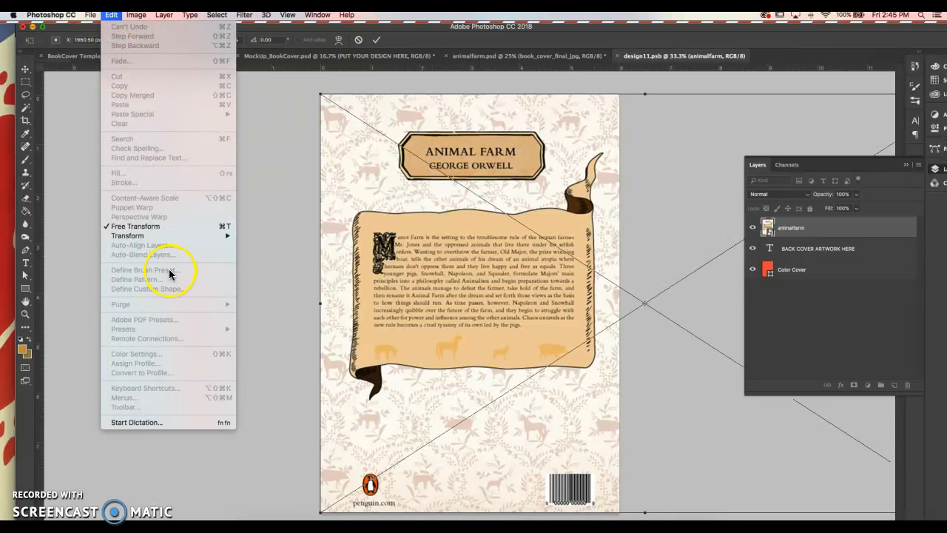
pyautogui.moveTo(172, 242)
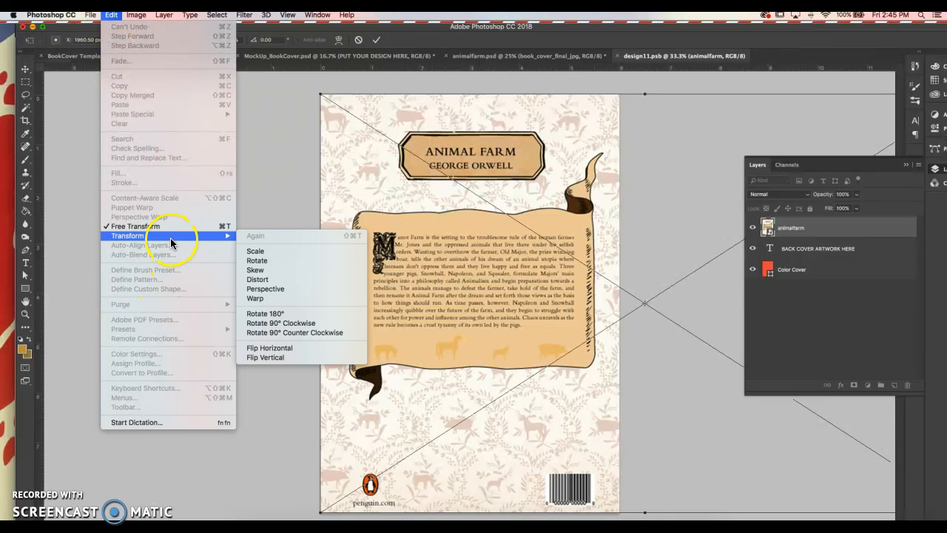
pyautogui.click(269, 348)
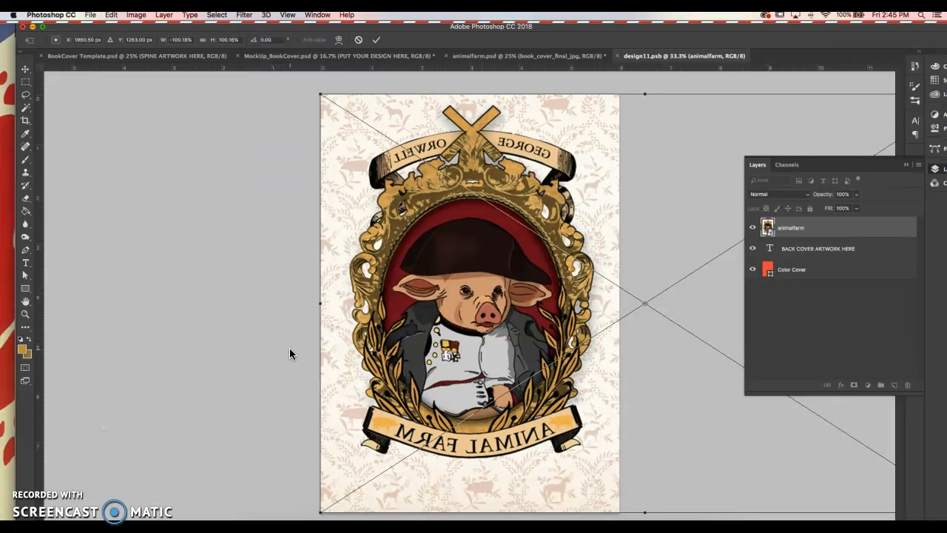
# Step: Slide the flipped artwork left so its back-cover half fills the canvas, then return to MockUp_BookCover.psd
pyautogui.moveTo(628, 184); pyautogui.dragTo(395, 168)
pyautogui.moveTo(588, 169); pyautogui.dragTo(475, 169)
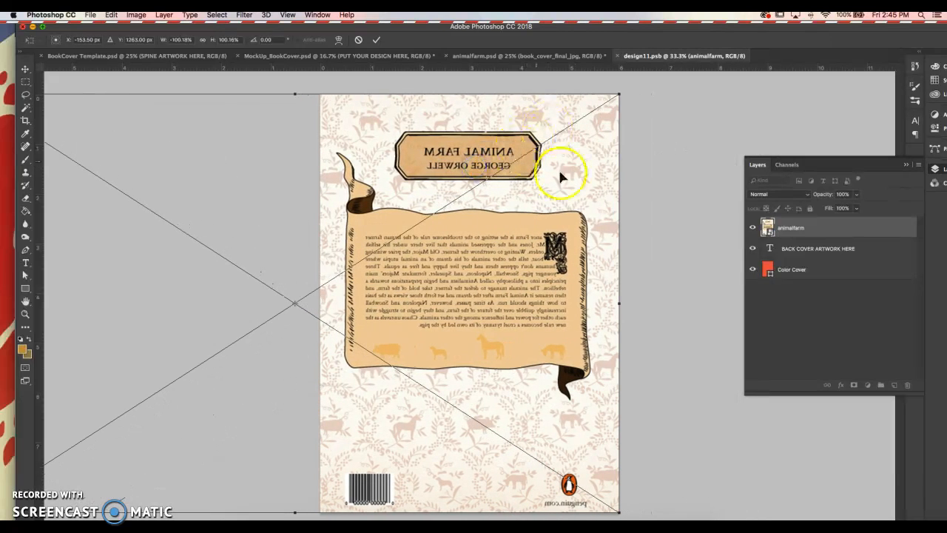
pyautogui.press('Return')
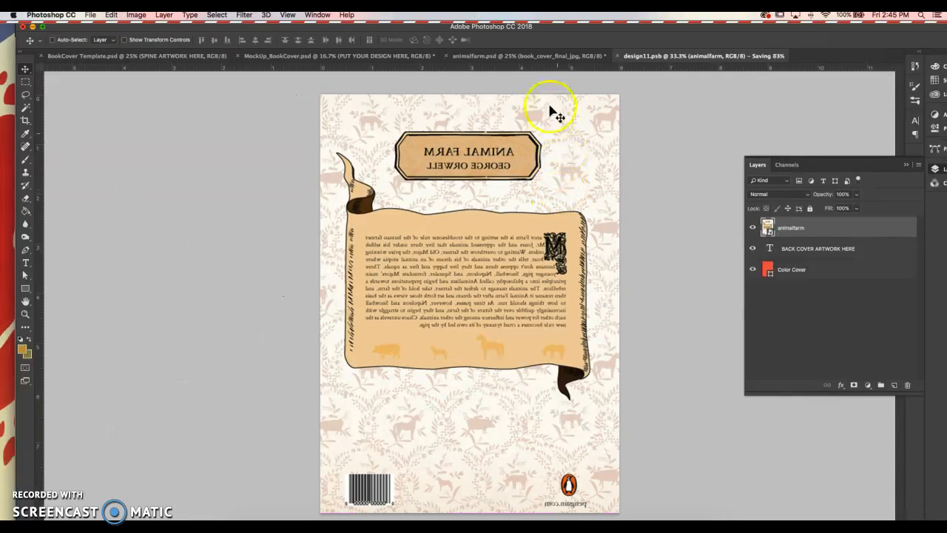
pyautogui.click(356, 57)
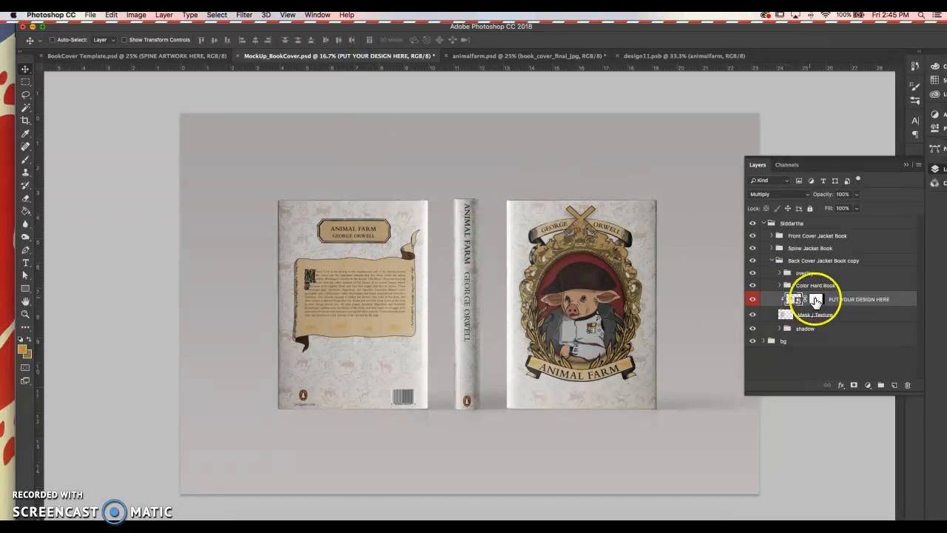
pyautogui.click(680, 56)
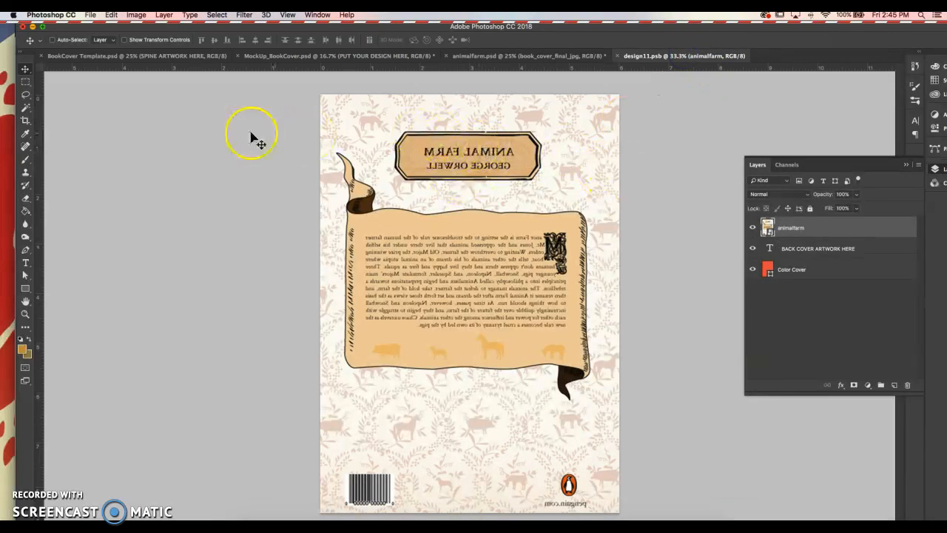
pyautogui.click(112, 15)
pyautogui.moveTo(135, 241)
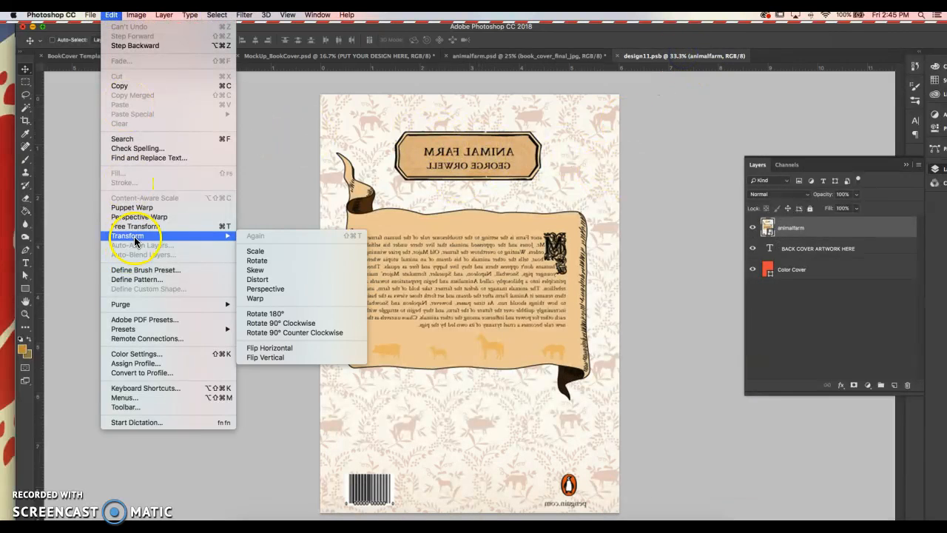
pyautogui.click(278, 349)
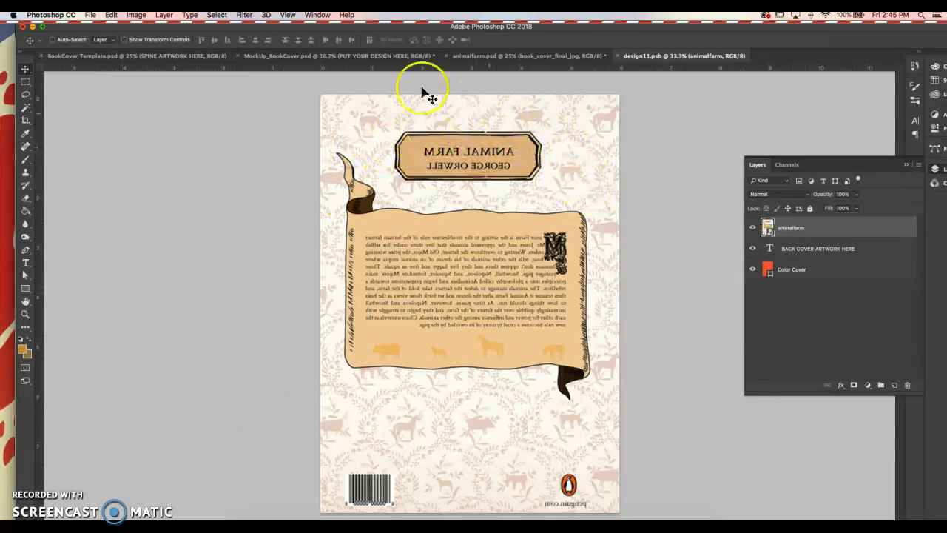
pyautogui.click(279, 57)
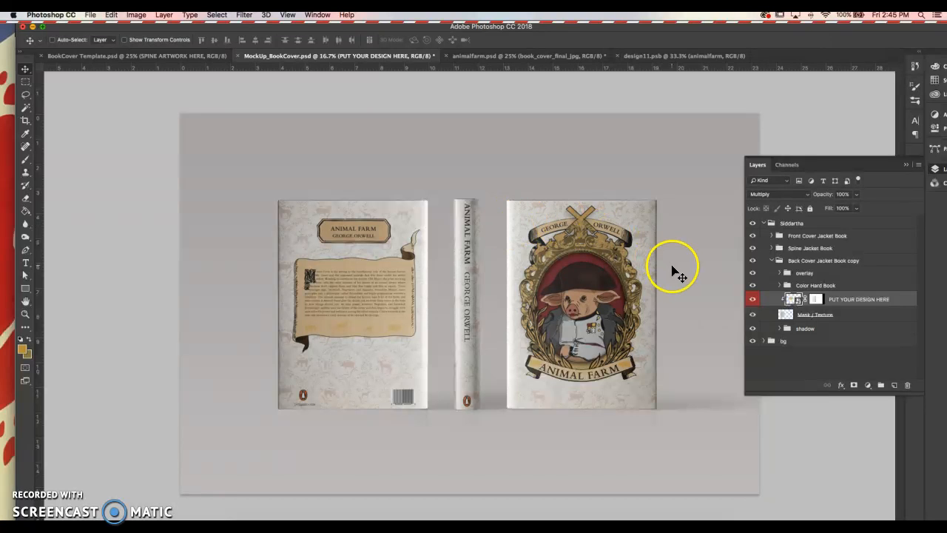
# Step: Set the bg group's Color bg fill to a light neutral grey (#d8d8d7)
pyautogui.click(764, 342)
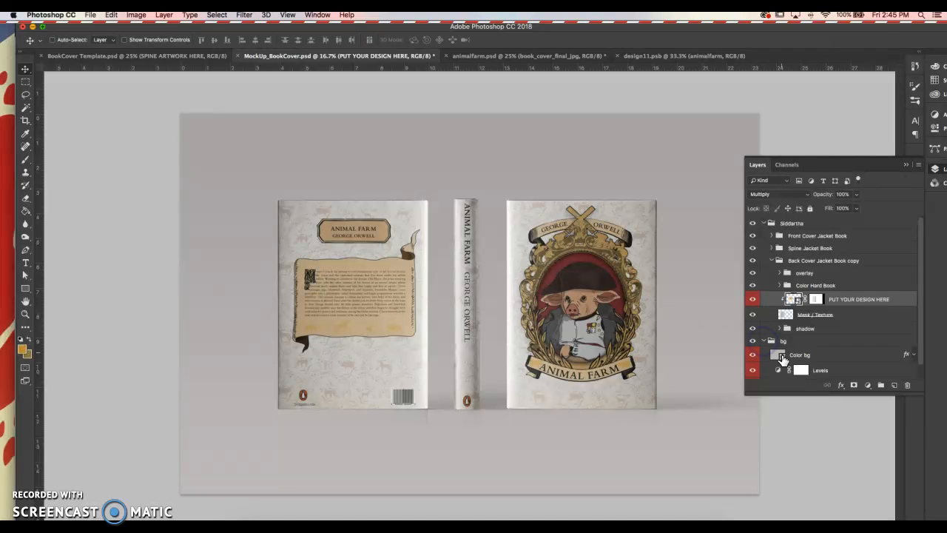
pyautogui.doubleClick(777, 355)
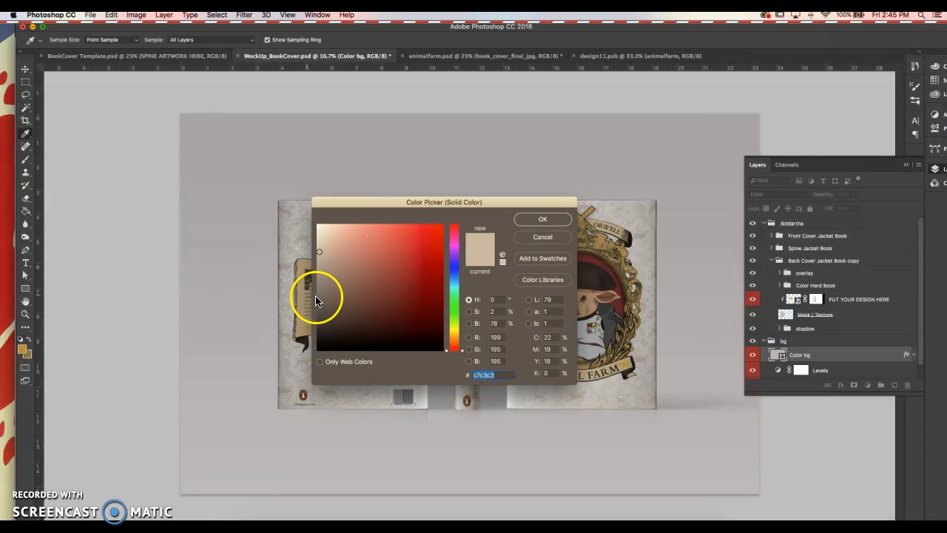
pyautogui.click(323, 309)
pyautogui.moveTo(322, 294); pyautogui.dragTo(322, 249)
pyautogui.click(457, 328)
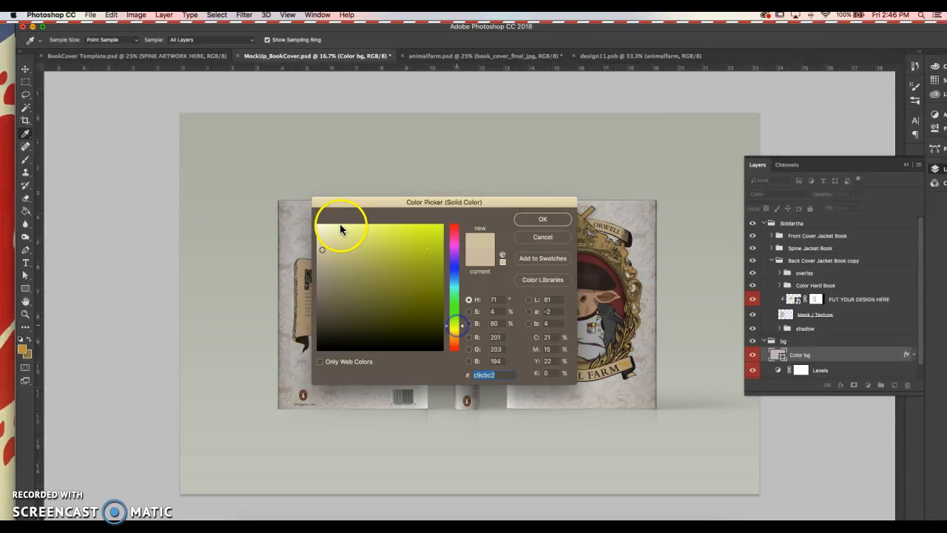
pyautogui.click(317, 242)
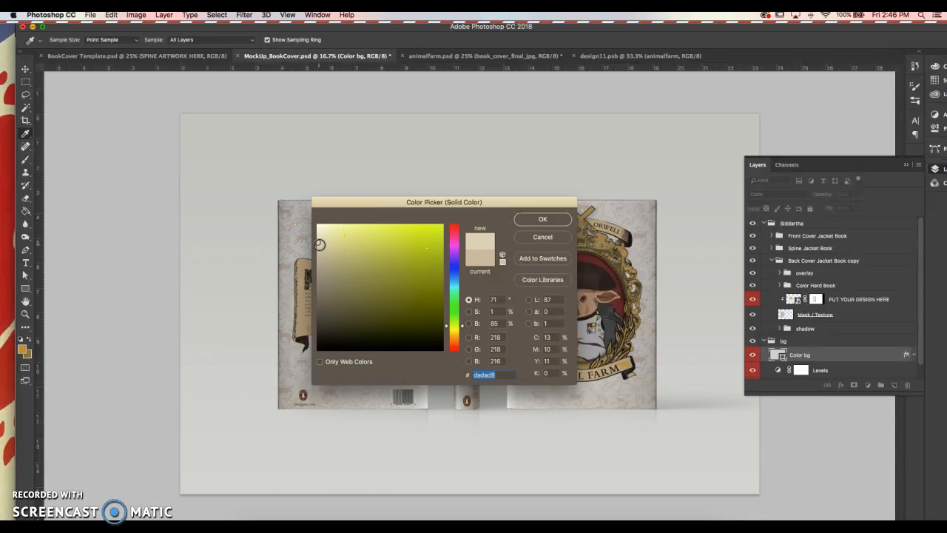
pyautogui.click(408, 328)
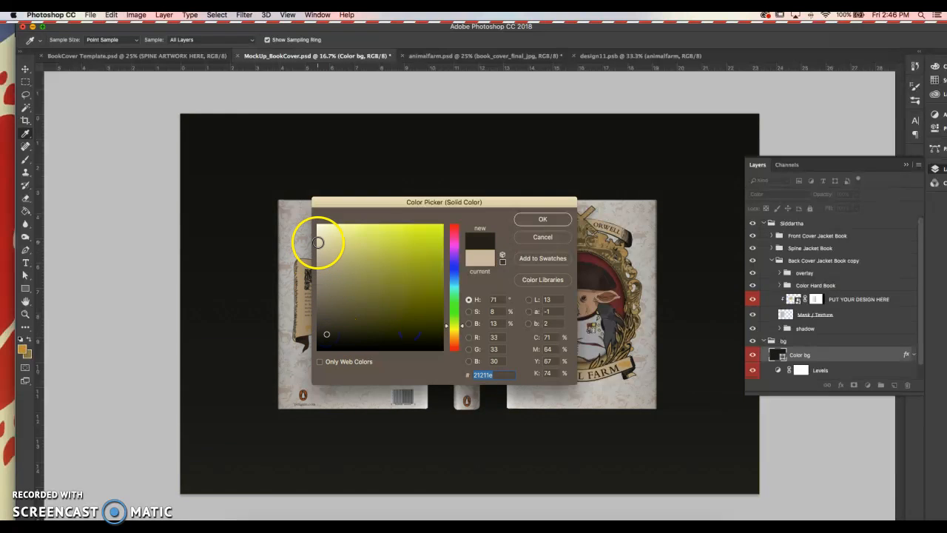
pyautogui.click(317, 244)
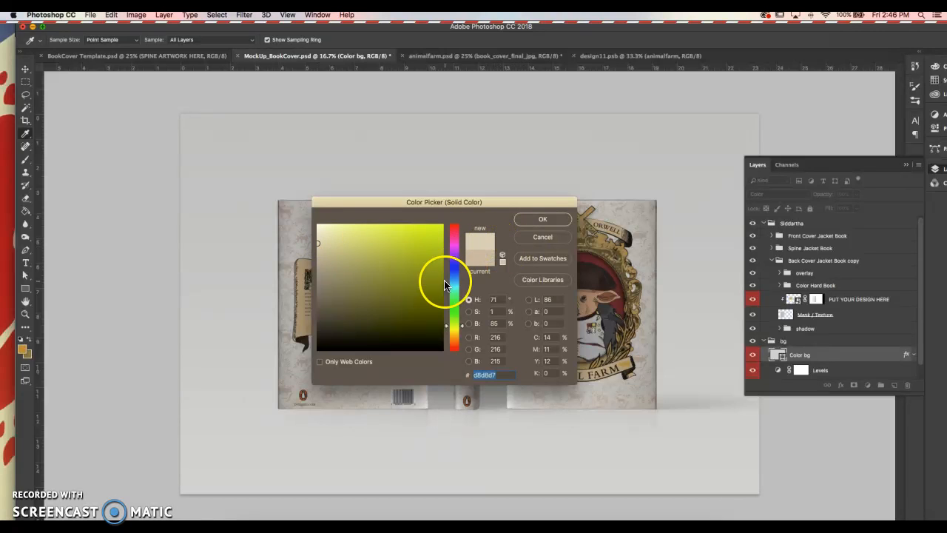
pyautogui.click(455, 337)
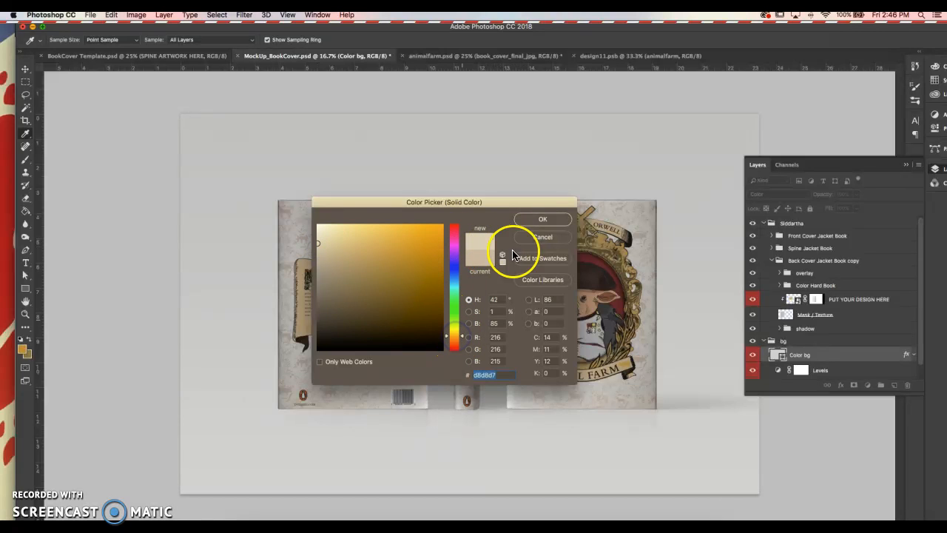
pyautogui.click(459, 276)
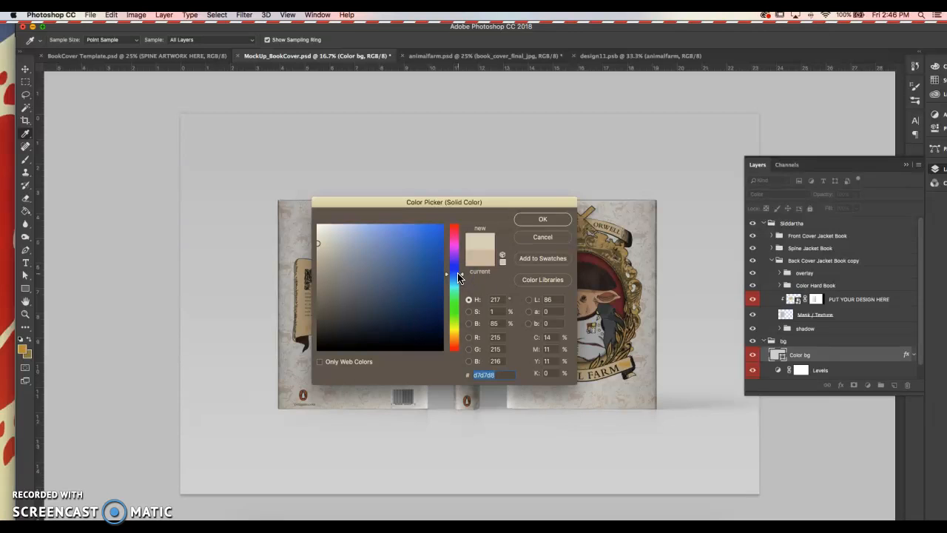
pyautogui.click(452, 340)
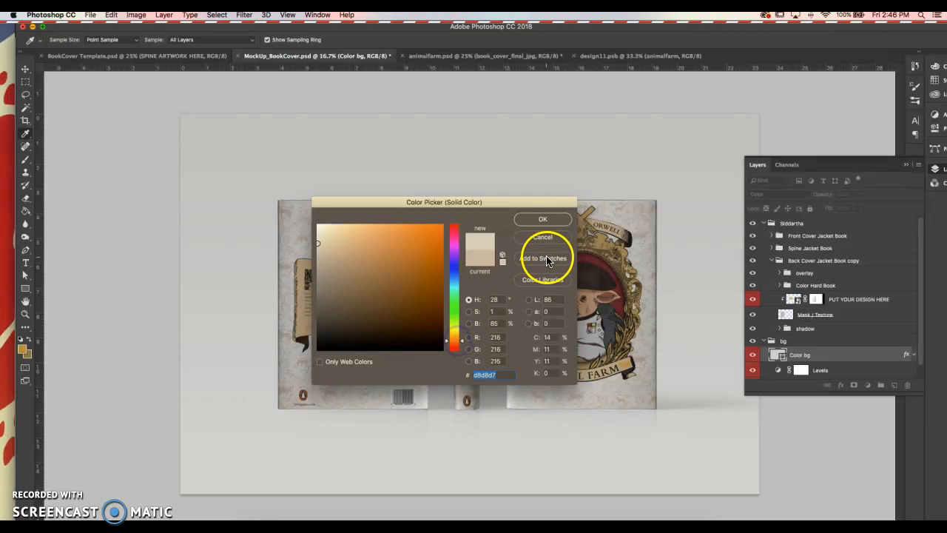
pyautogui.click(543, 219)
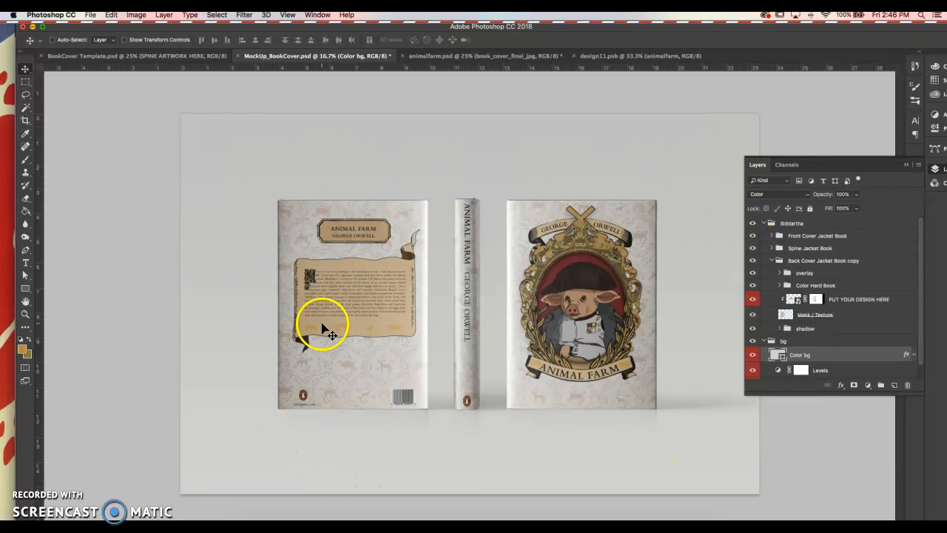
# Step: Crop the canvas tightly around the Animal Farm back cover, spine and front cover
pyautogui.press('c')
pyautogui.moveTo(181, 114); pyautogui.dragTo(227, 181)
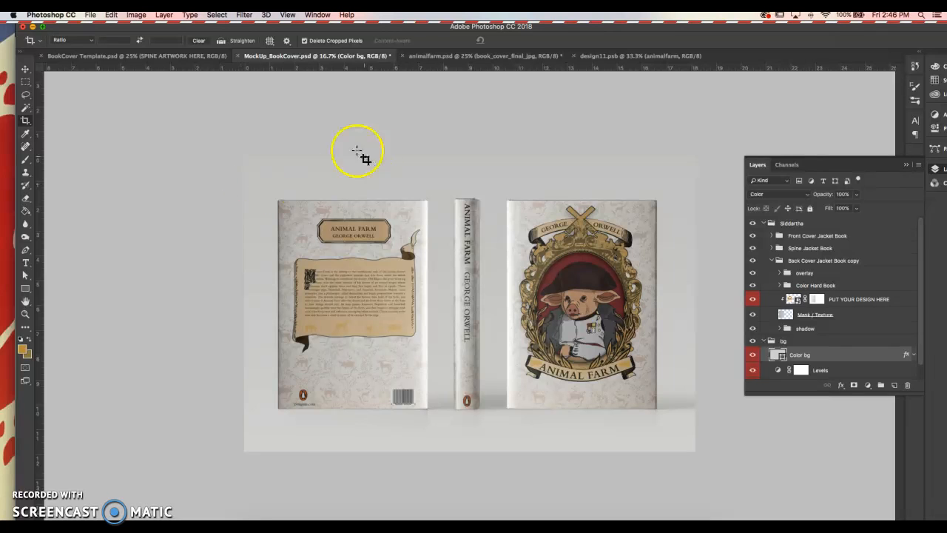
pyautogui.press('v')
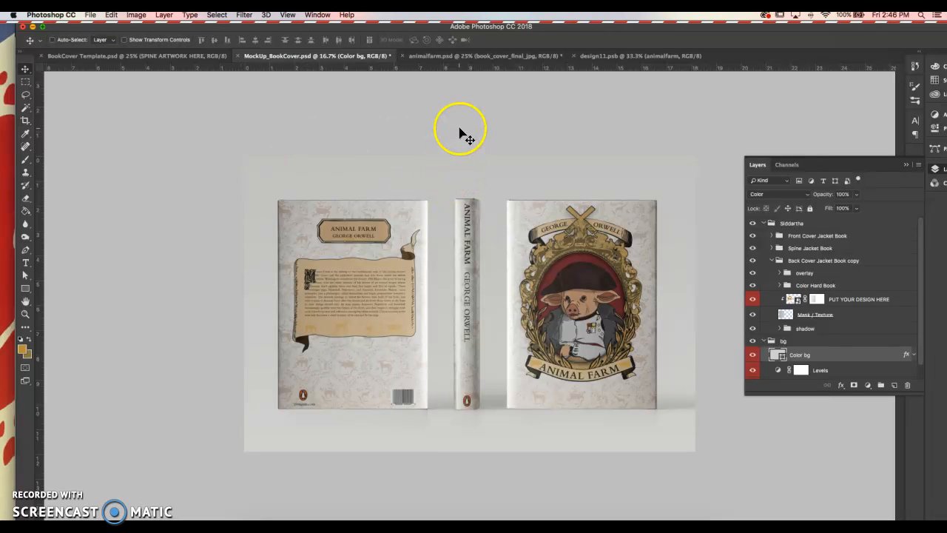